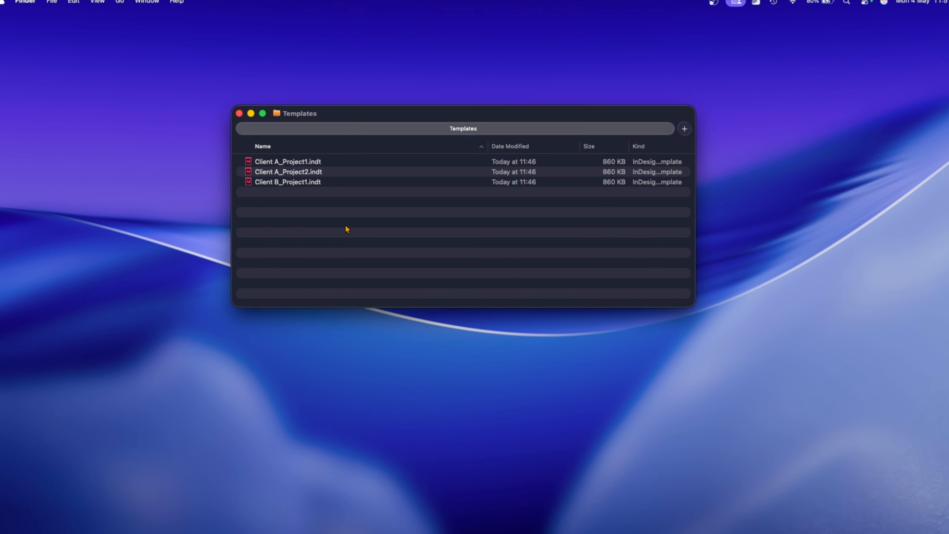
Switch from the Templates folder to Adobe InDesign.
key(super+Tab)
key(super+Tab)
key(super+Tab)
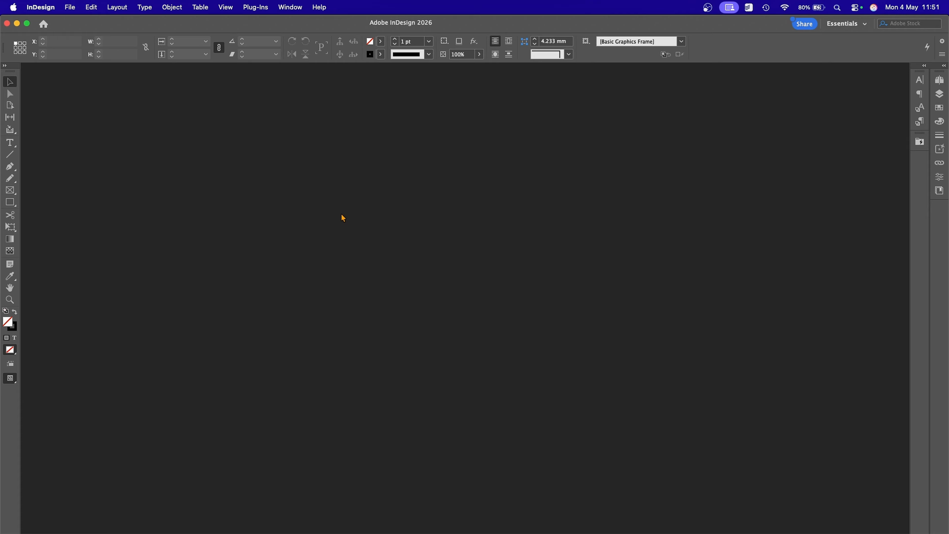
Check the Transparency Blend Space options while no document is open.
click(89, 7)
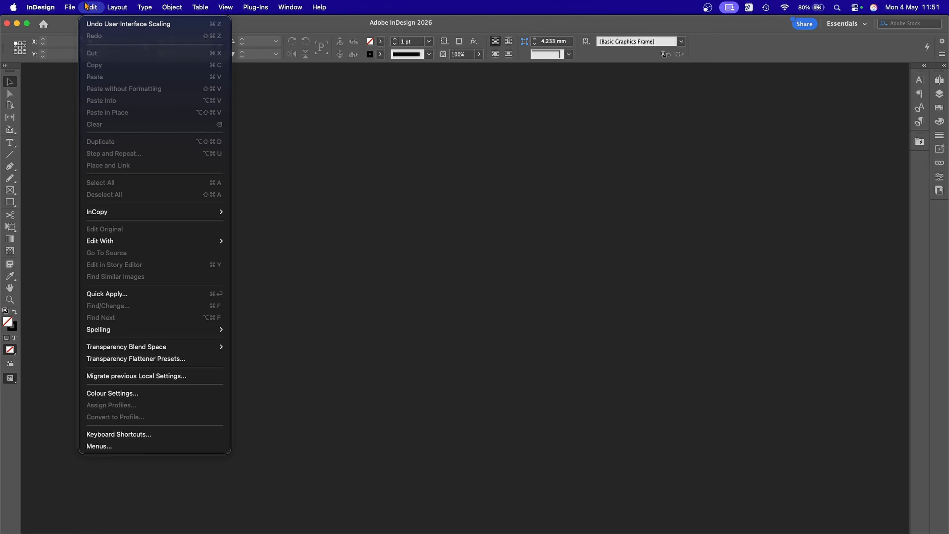
mouse_move(117, 348)
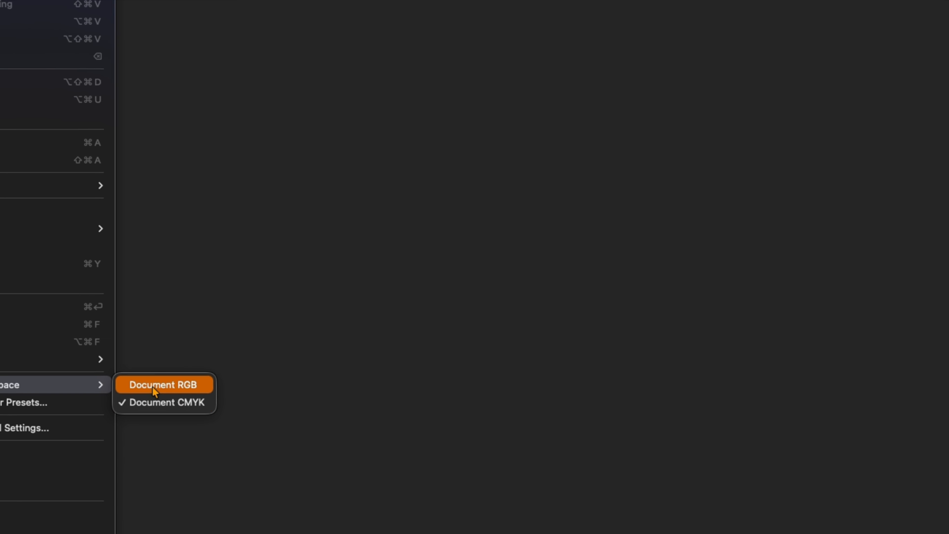
click(458, 280)
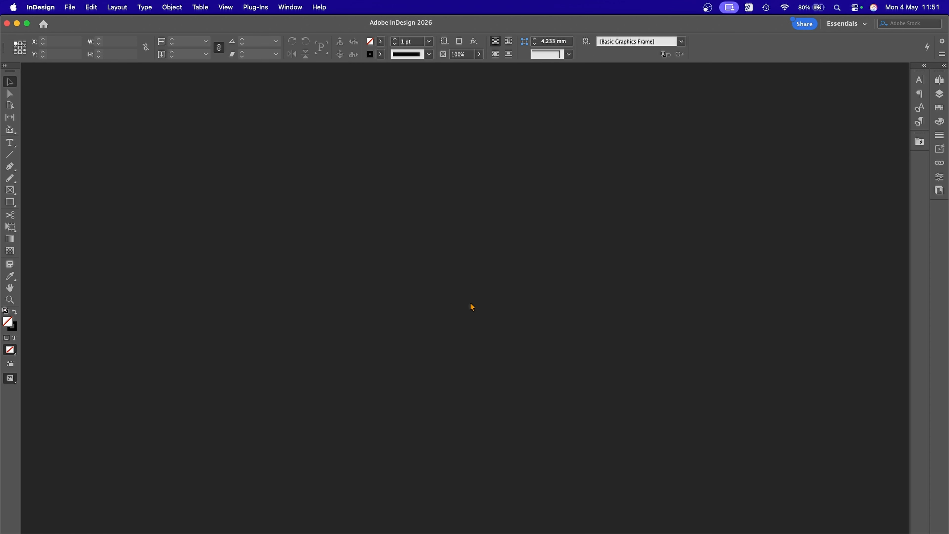
Start a new single-page 210 x 297 mm document and set all four margins to 10 mm.
key(super+n)
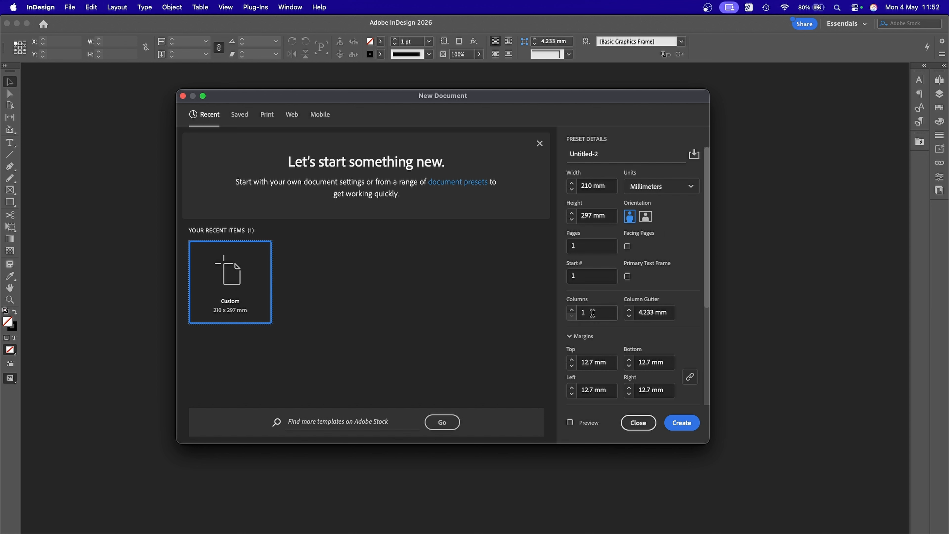
scroll(592, 313, down, 3)
double_click(583, 308)
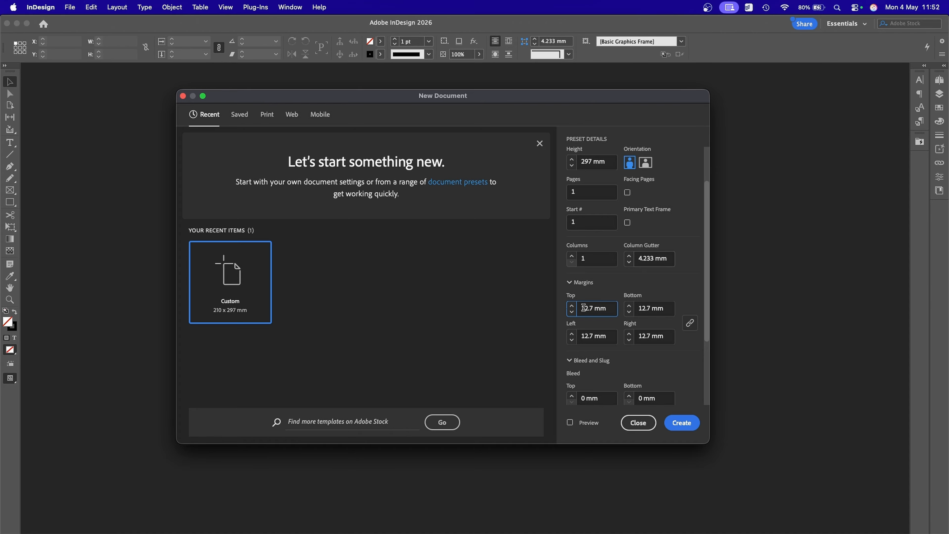
text(10)
key(Tab)
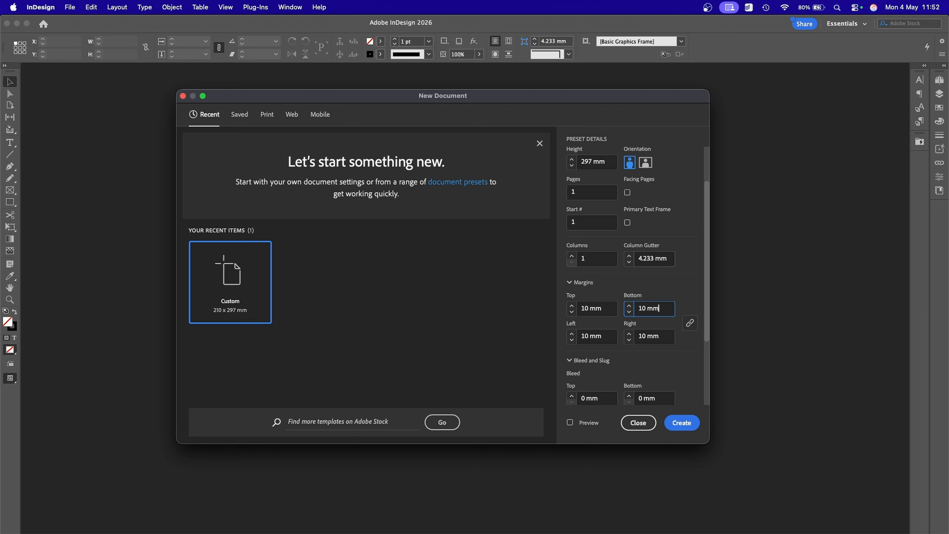
Set the bleed to 5 mm on all sides and create the document.
scroll(657, 299, down, 6)
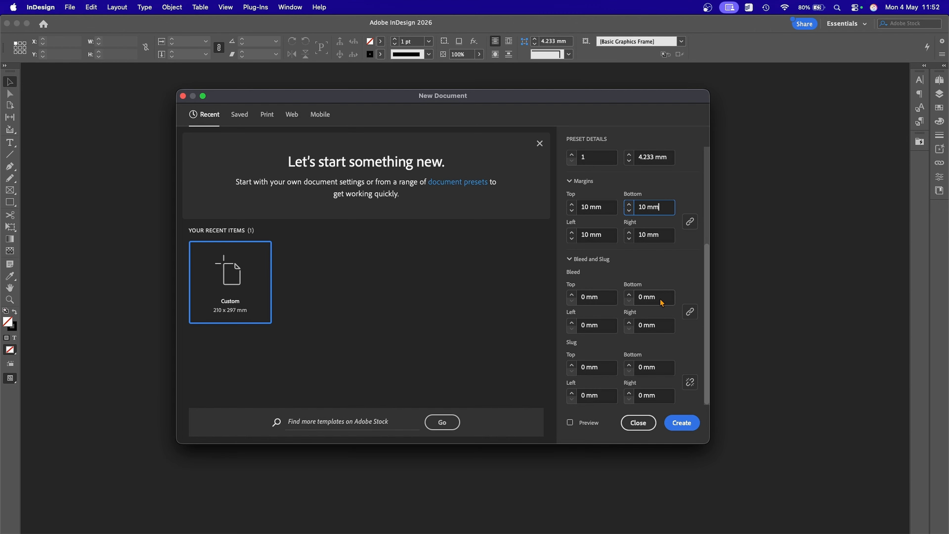
click(582, 296)
text(5)
key(Tab)
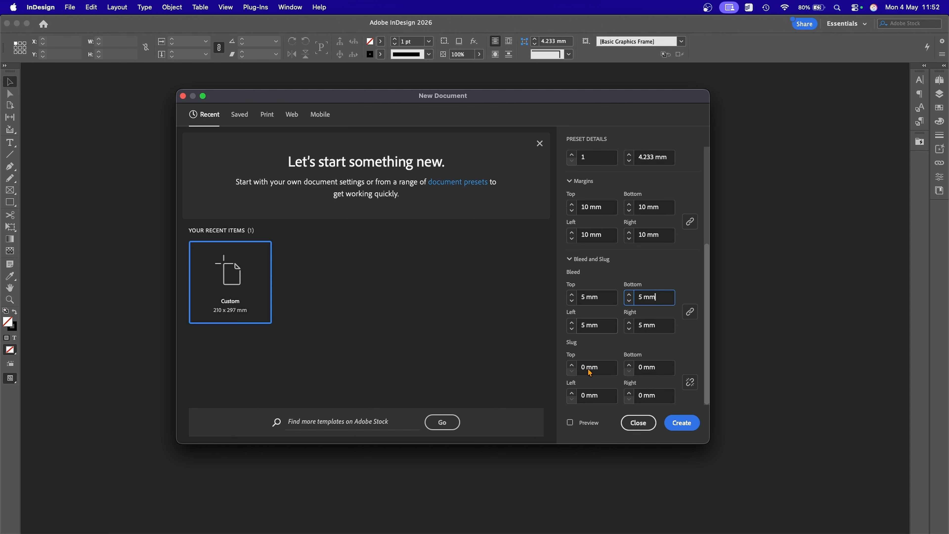
click(687, 421)
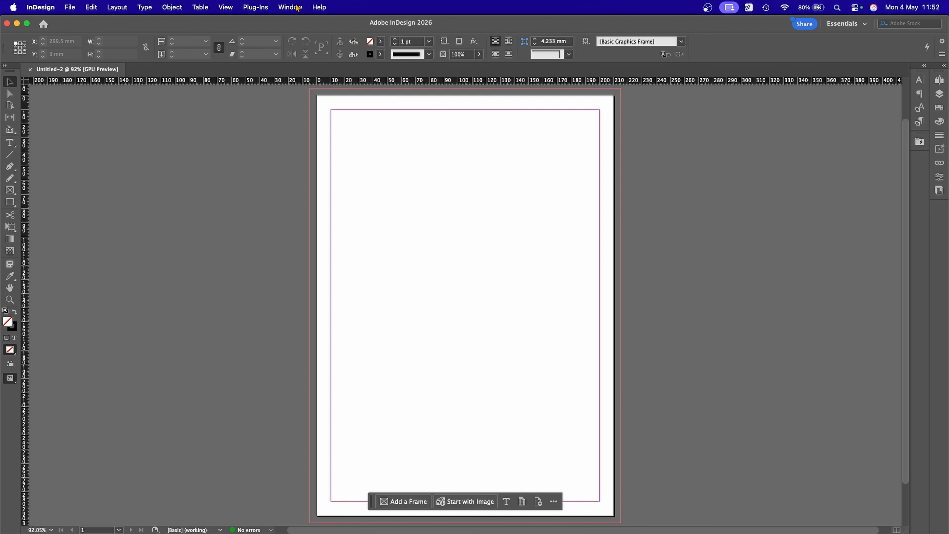
Display the document's colour swatches and delete all unused ones.
click(287, 7)
mouse_move(321, 90)
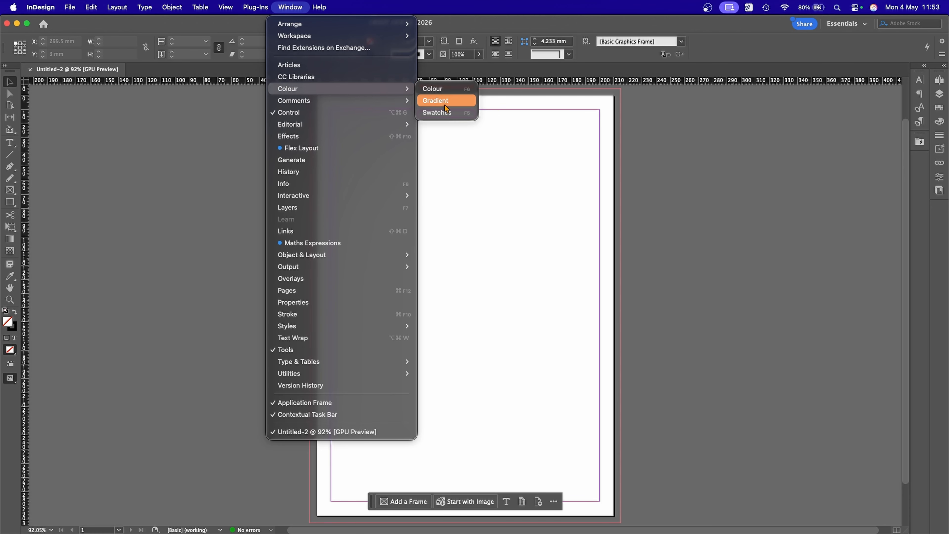
click(437, 112)
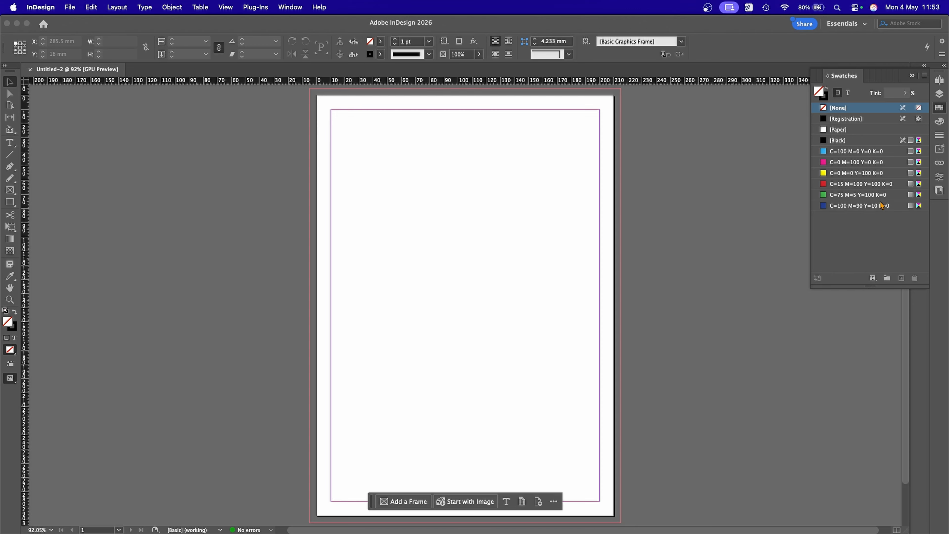
click(925, 77)
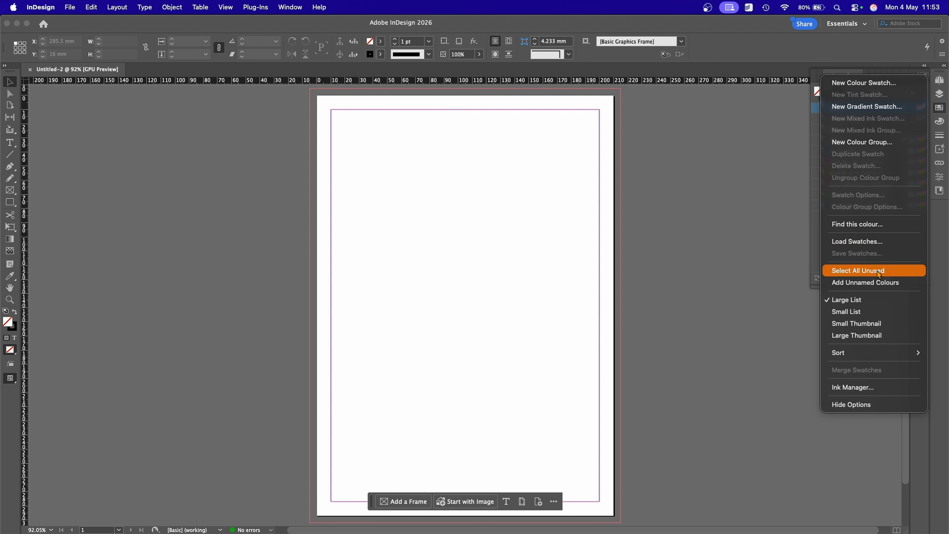
click(898, 274)
click(915, 278)
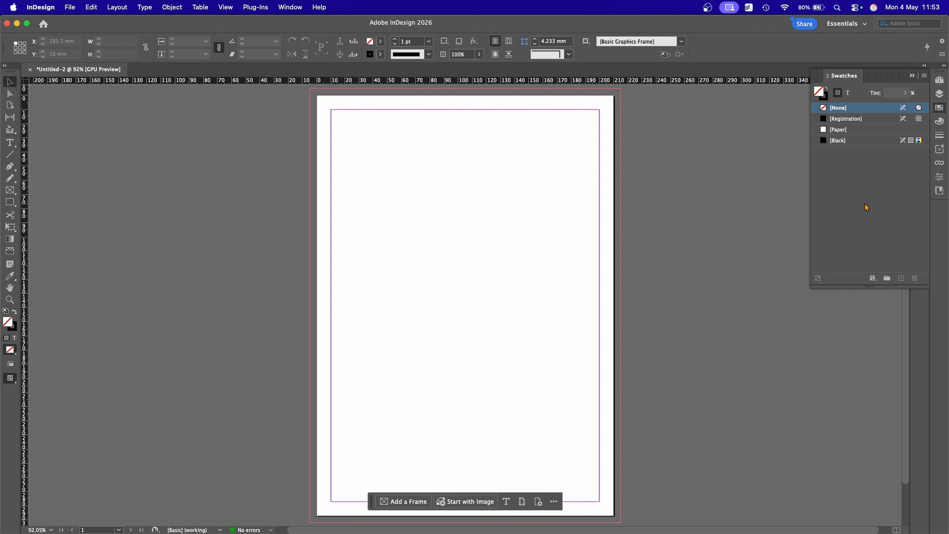
Create a CMYK process swatch with the custom name Red, using magenta 100%, yellow 85% and black 0%.
click(924, 75)
click(871, 80)
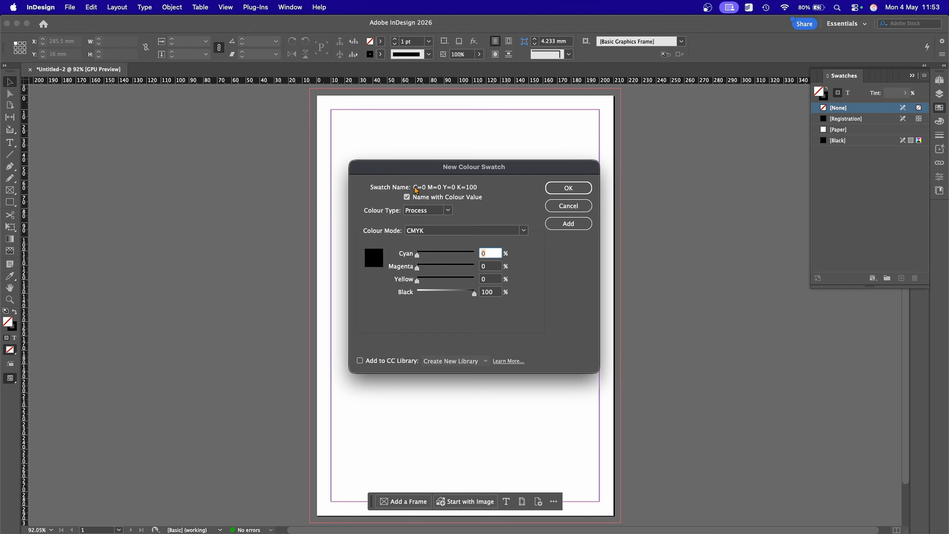
click(407, 198)
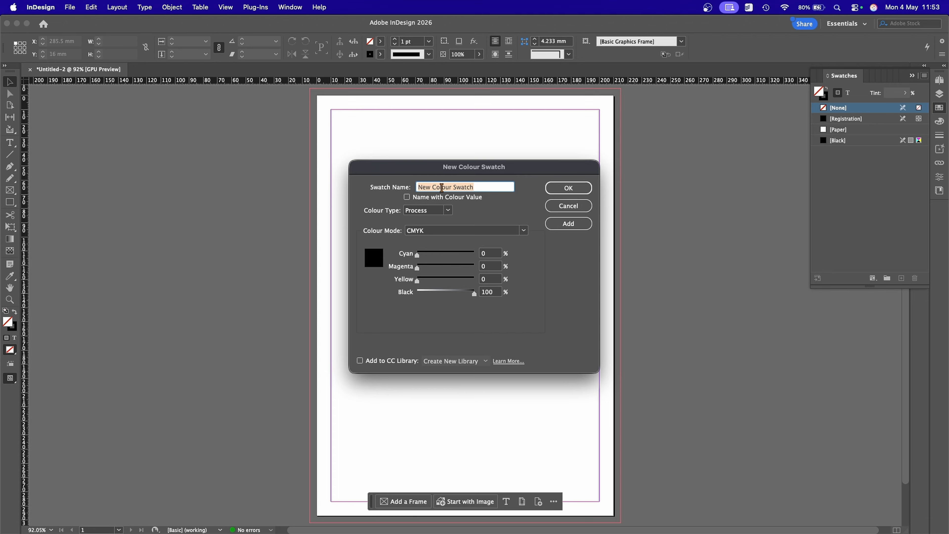
text(Red)
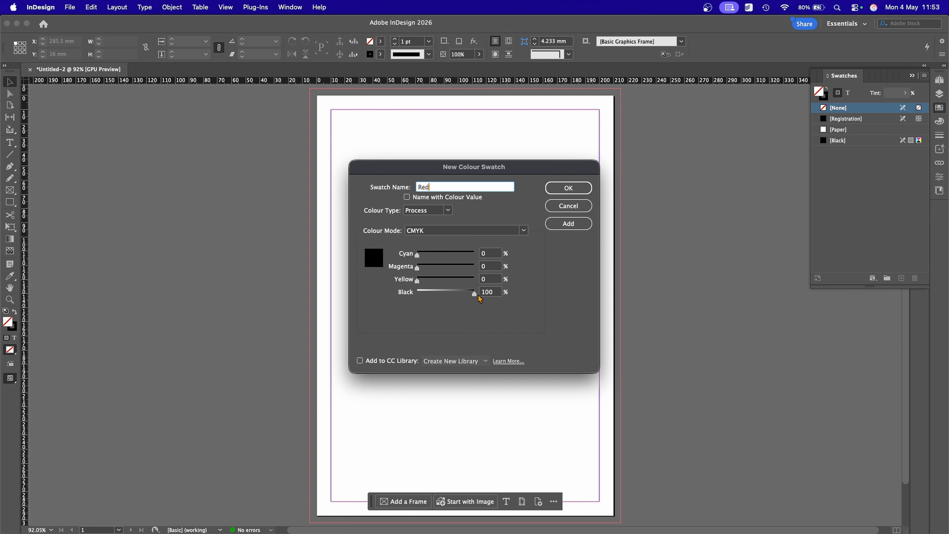
drag(474, 294, 408, 298)
click(486, 266)
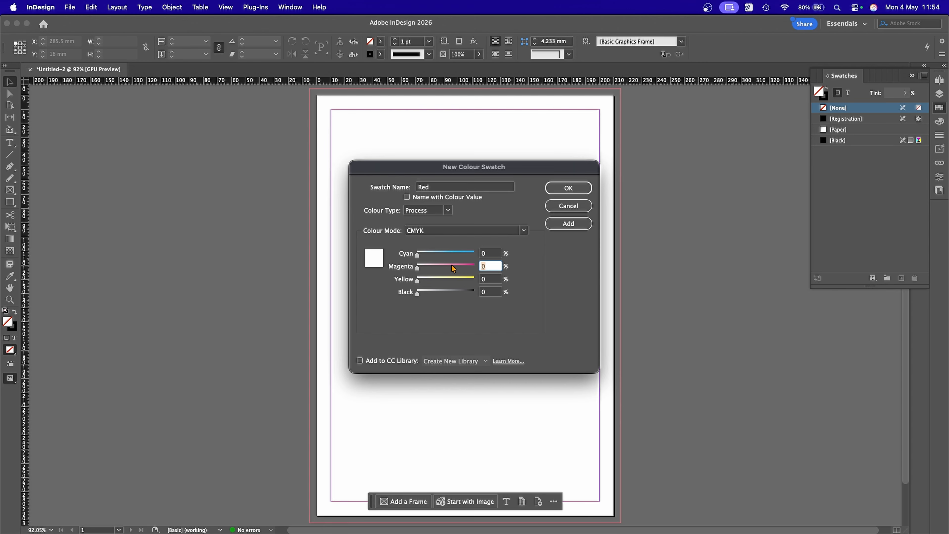
text(100)
key(Tab)
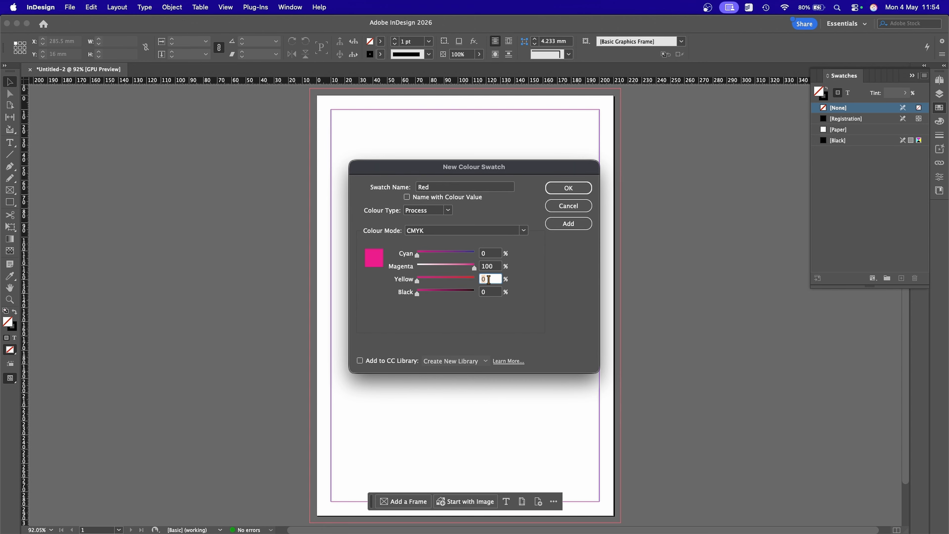
text(85)
key(Tab)
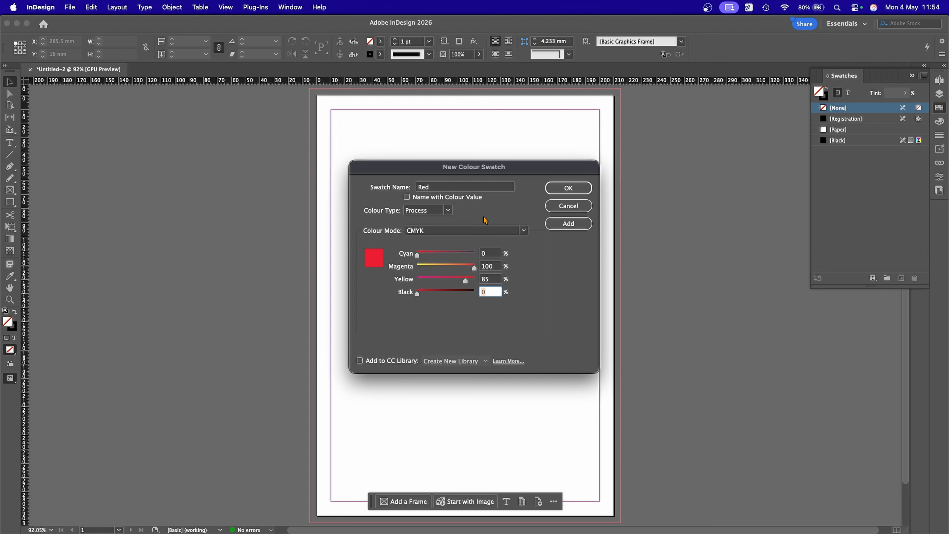
click(576, 188)
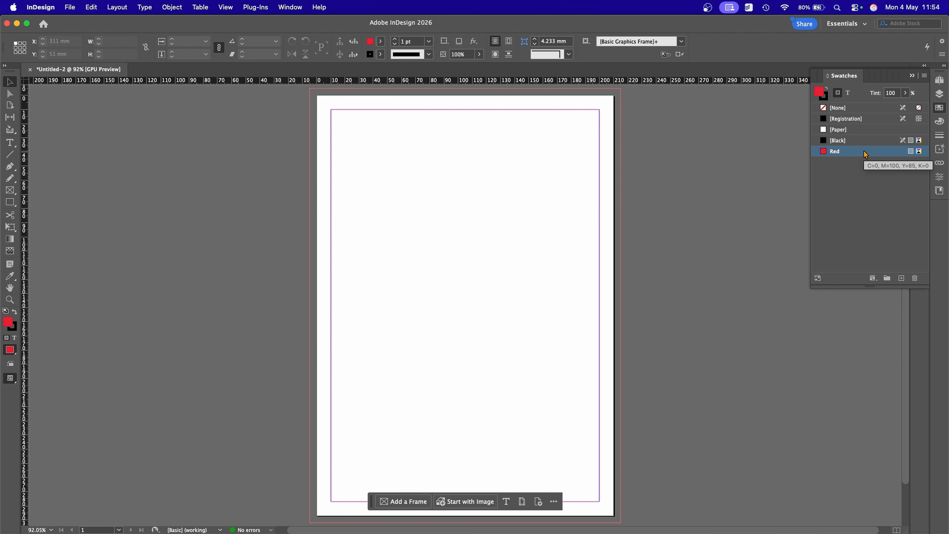
Duplicate the Red swatch and delete the copy.
click(901, 277)
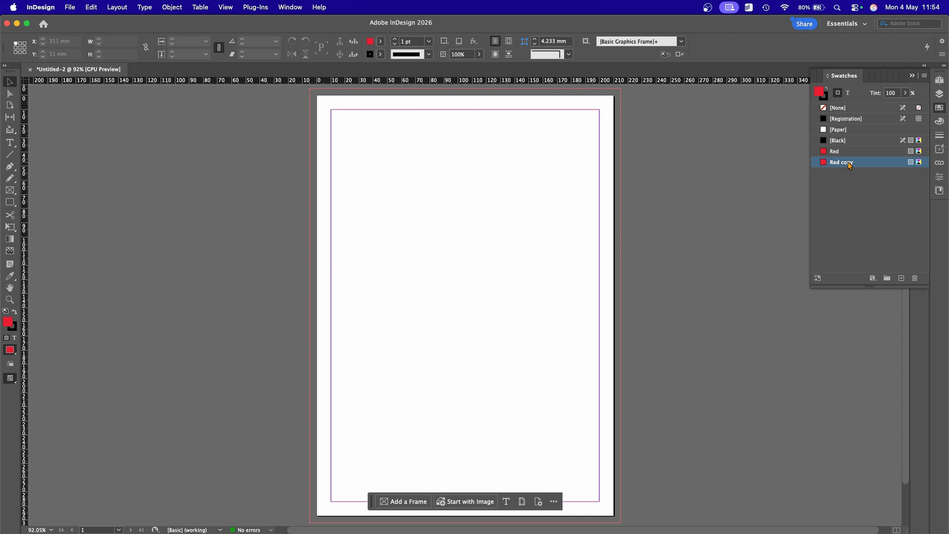
drag(849, 165, 914, 278)
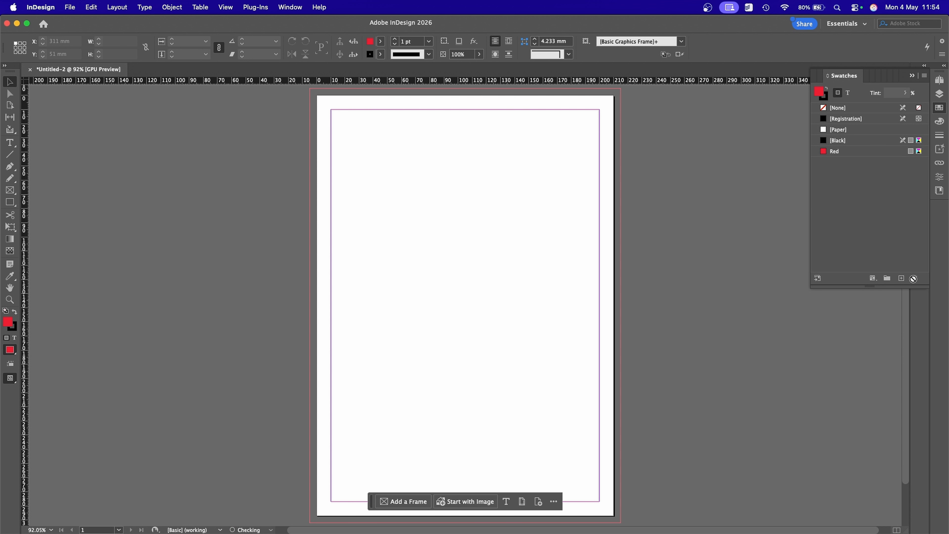
Add another swatch based on Red and name it Blue.
click(924, 75)
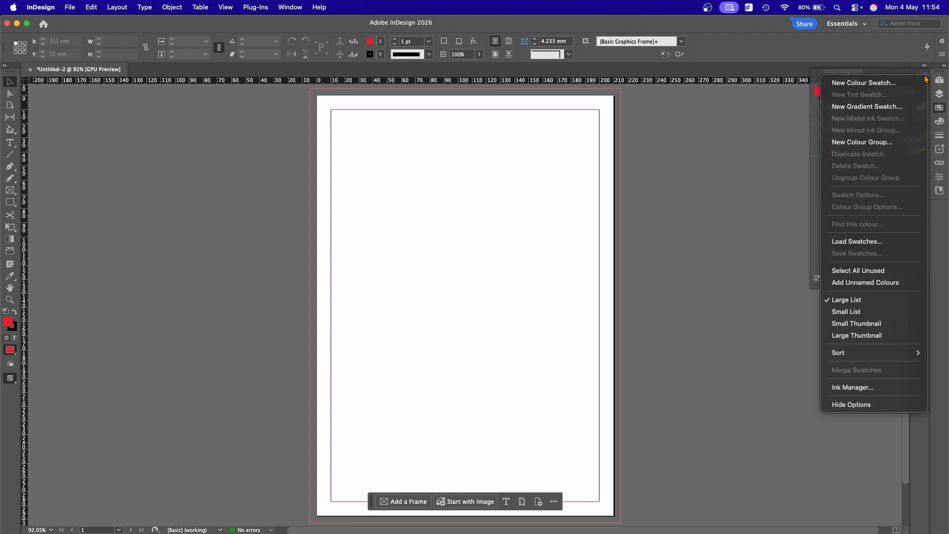
click(885, 83)
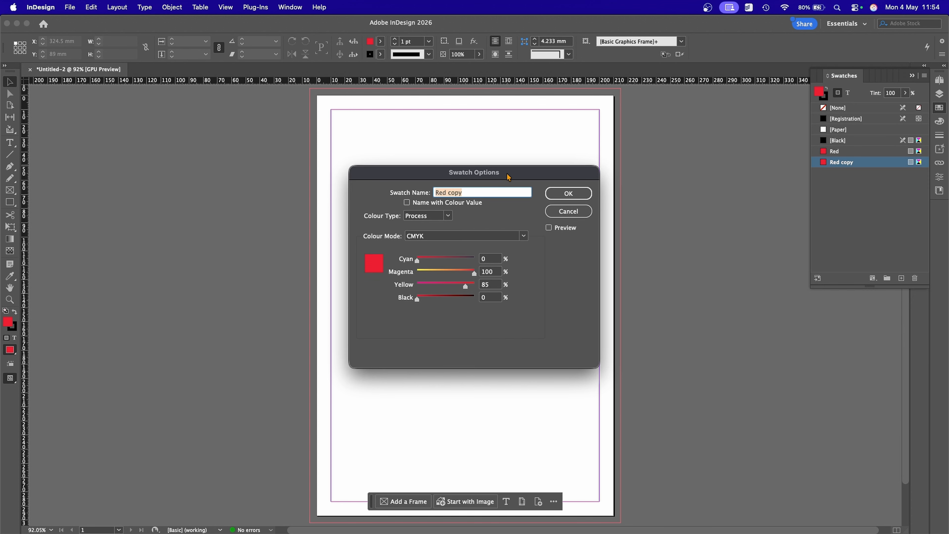
drag(509, 169, 493, 182)
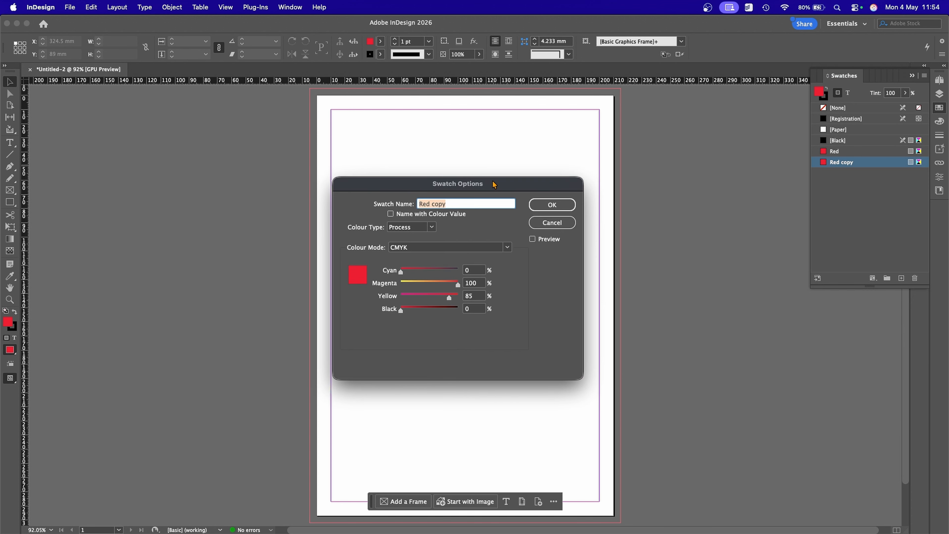
key(BackSpace)
text(Blue)
Set the Blue swatch to cyan 100%, magenta 90% and yellow 0%, and apply the swatch options.
click(474, 270)
text(100)
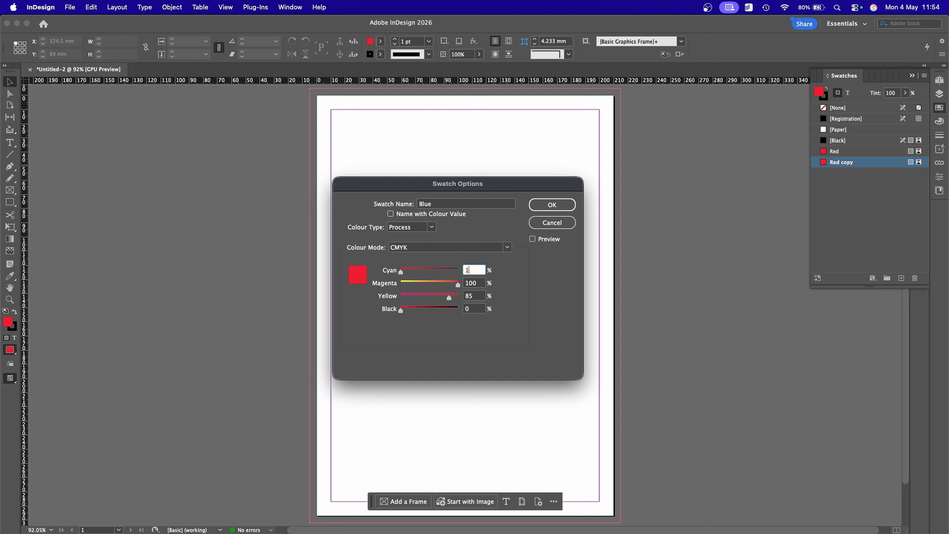
key(Tab)
text(90)
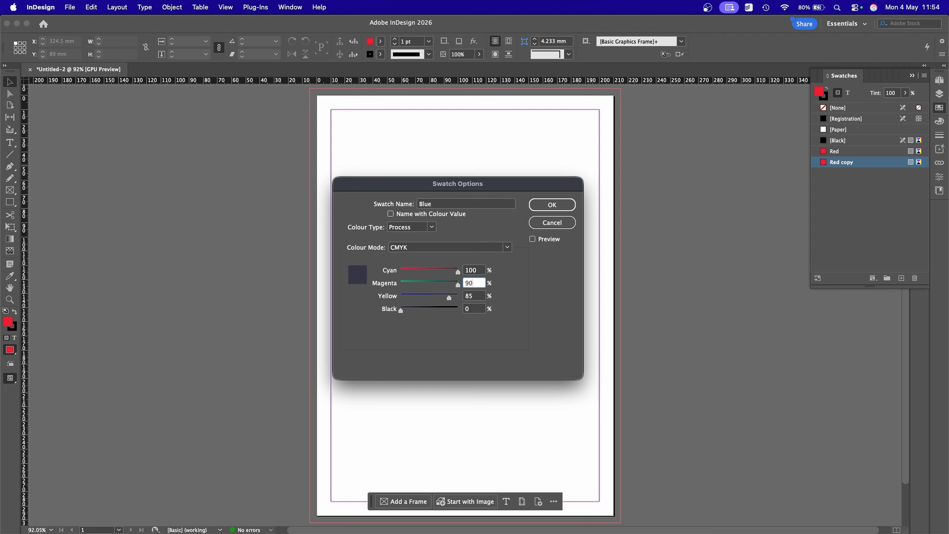
key(Tab)
text(0)
key(Tab)
key(Tab)
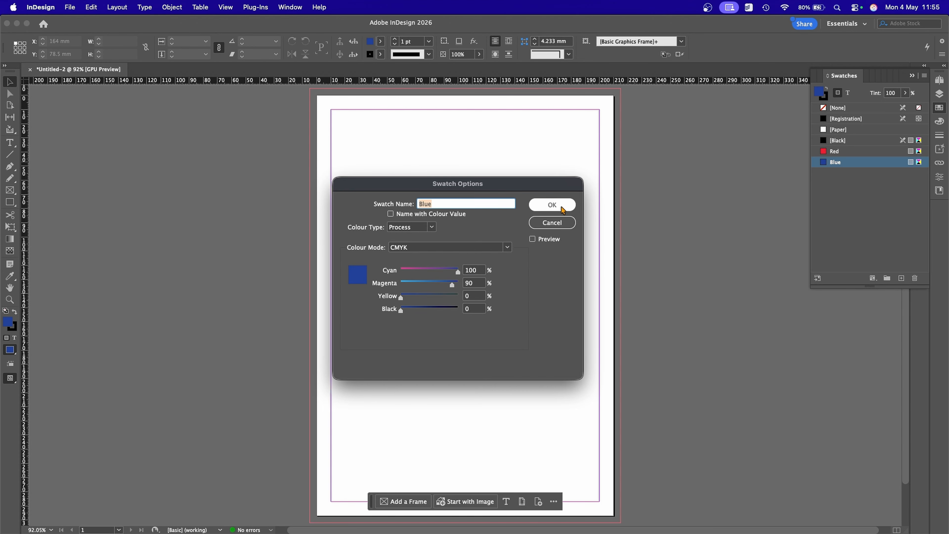
click(562, 208)
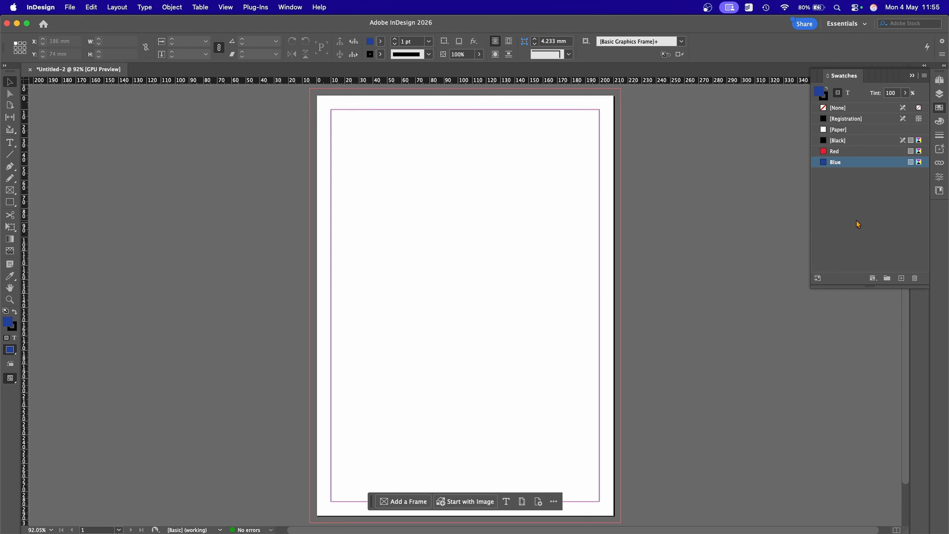
Duplicate the Blue swatch, name the copy Green, and set its magenta to 0% and yellow to 80%.
click(901, 279)
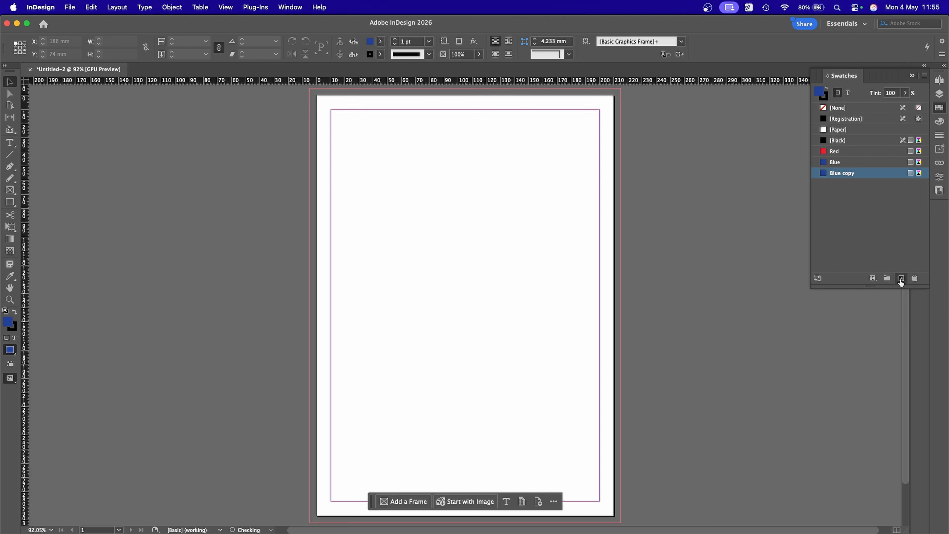
double_click(883, 174)
text(G)
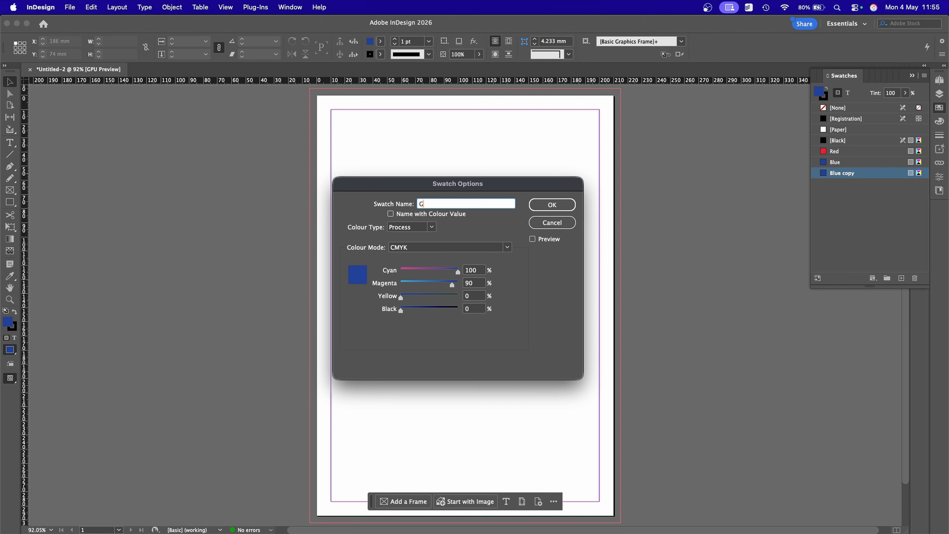
text(reen)
click(471, 284)
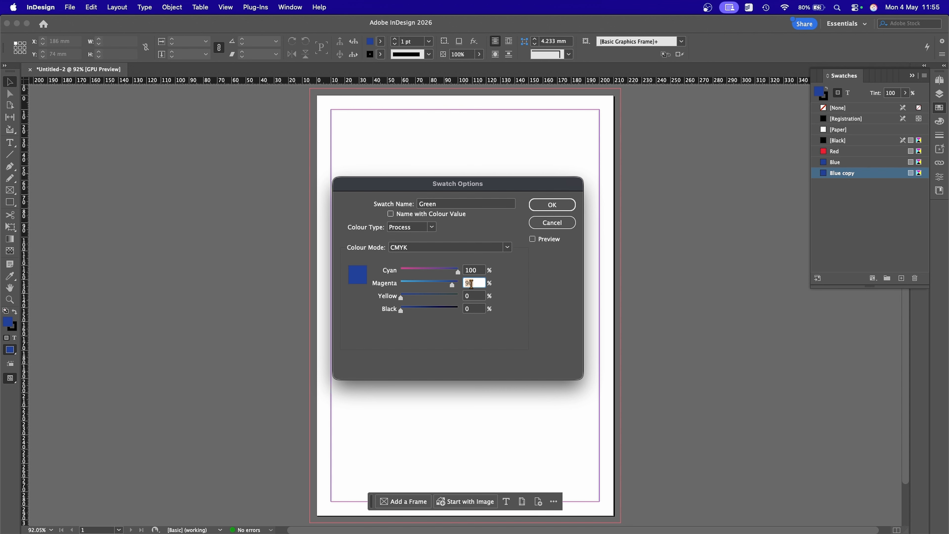
text(0)
key(Tab)
text(80)
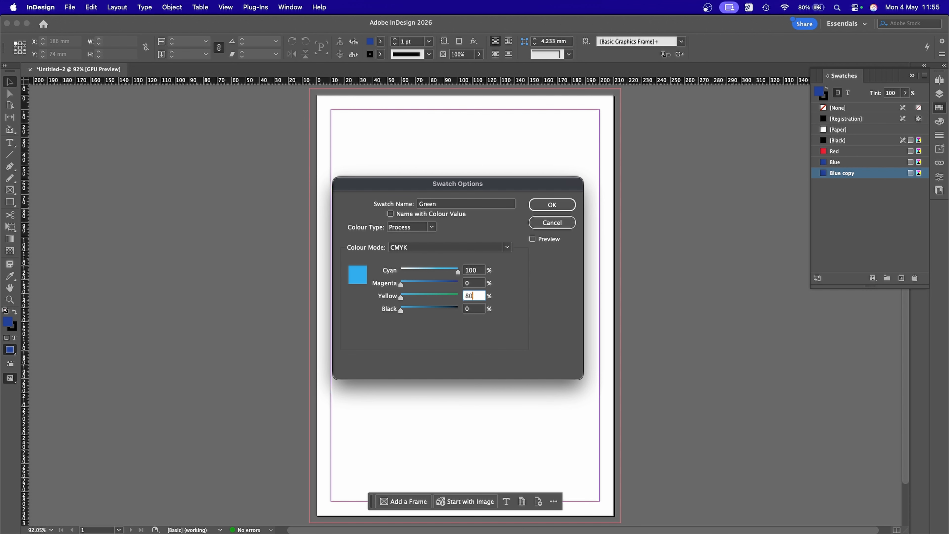
key(Tab)
click(542, 205)
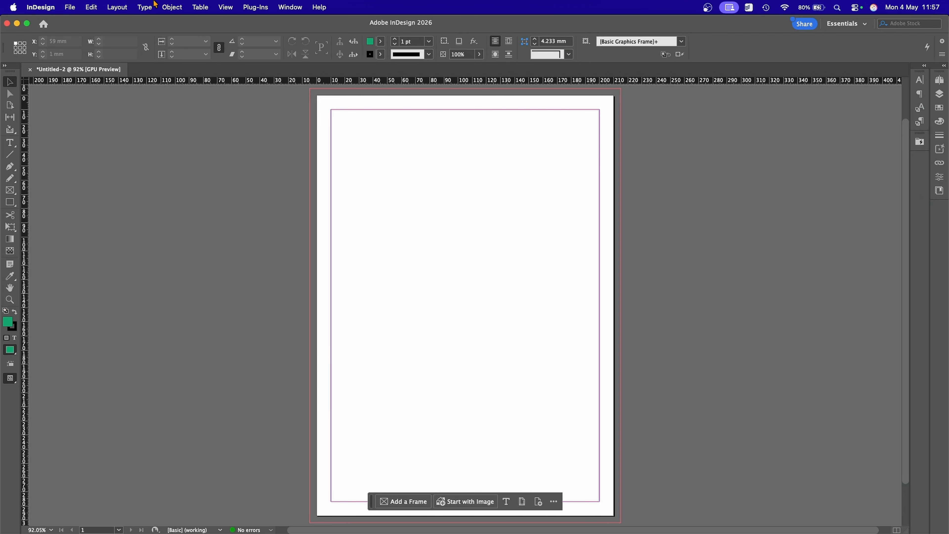
Start a new character style and name it Headline.
click(145, 7)
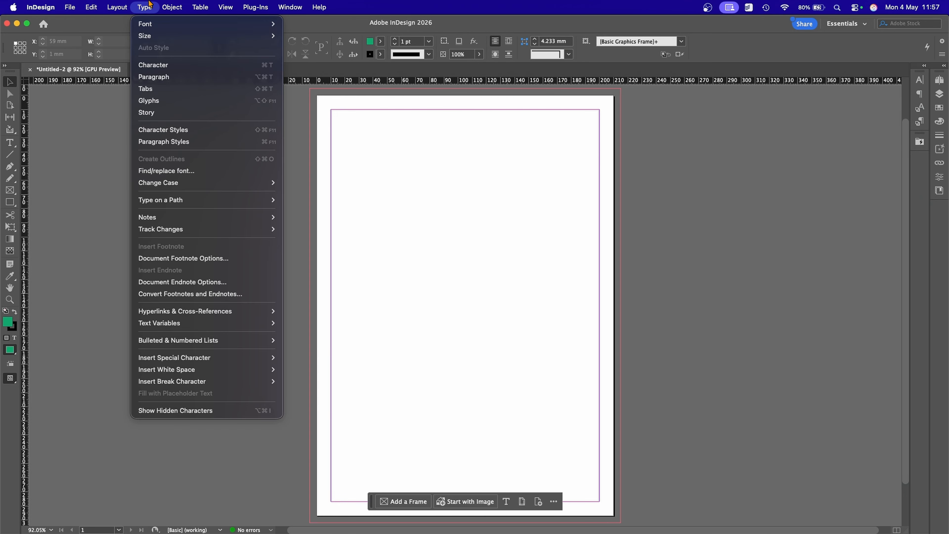
click(143, 130)
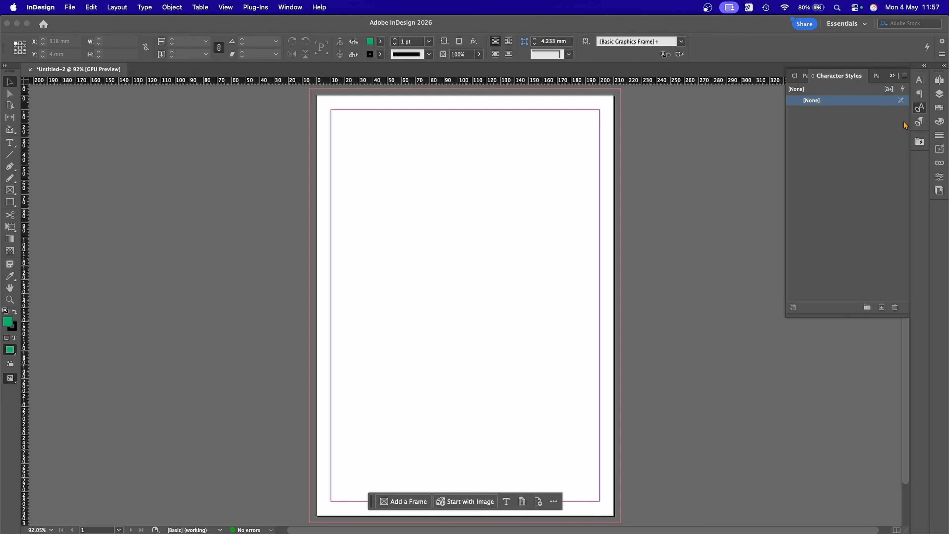
click(905, 75)
click(852, 82)
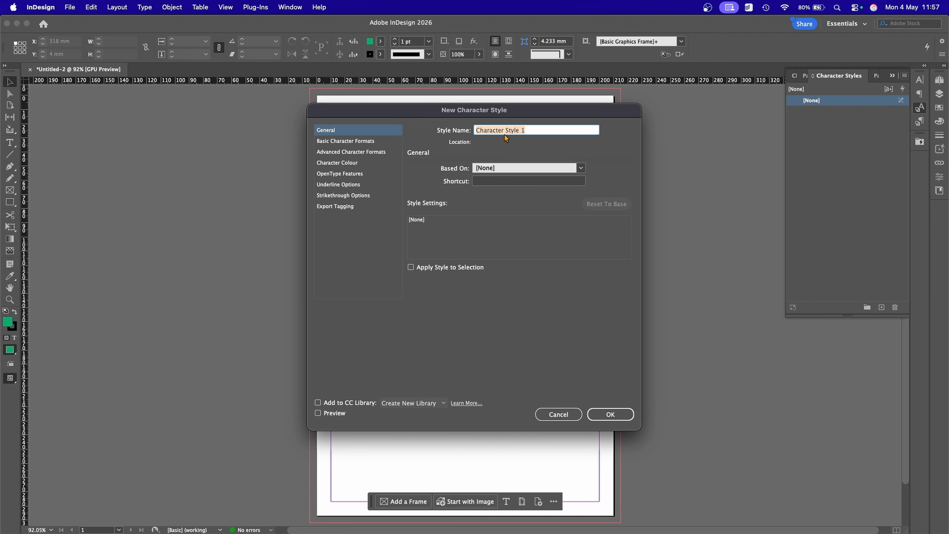
text(Headline)
click(351, 142)
click(344, 131)
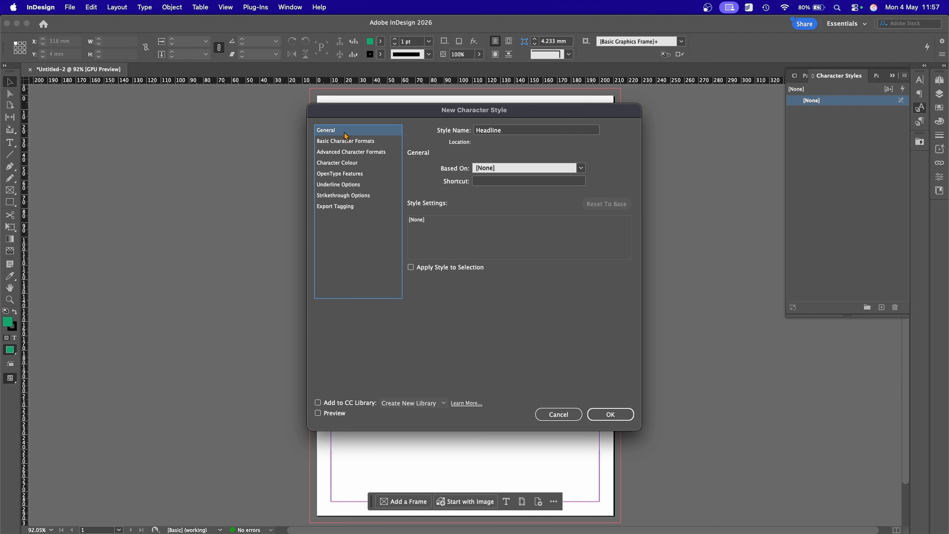
Set the Headline style's font to Helvetica Bold at 18 pt.
click(359, 141)
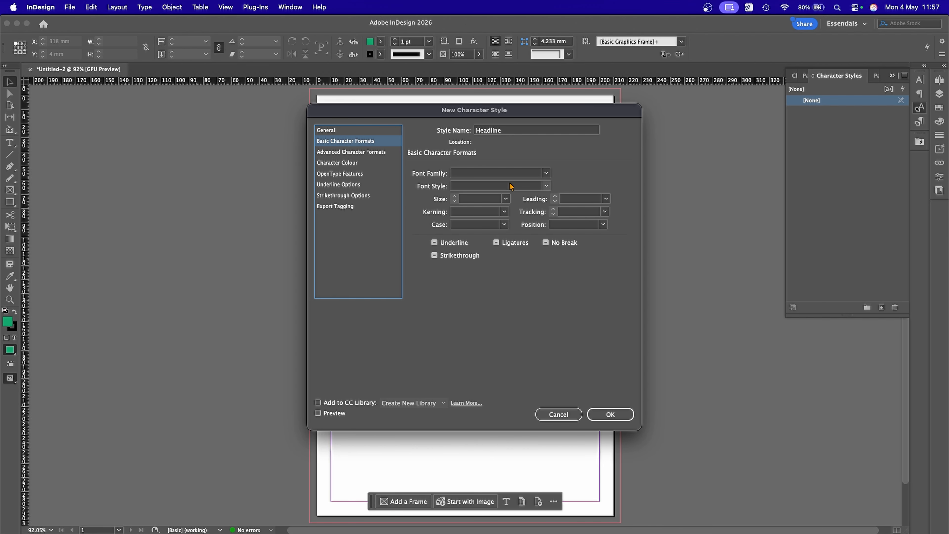
click(546, 173)
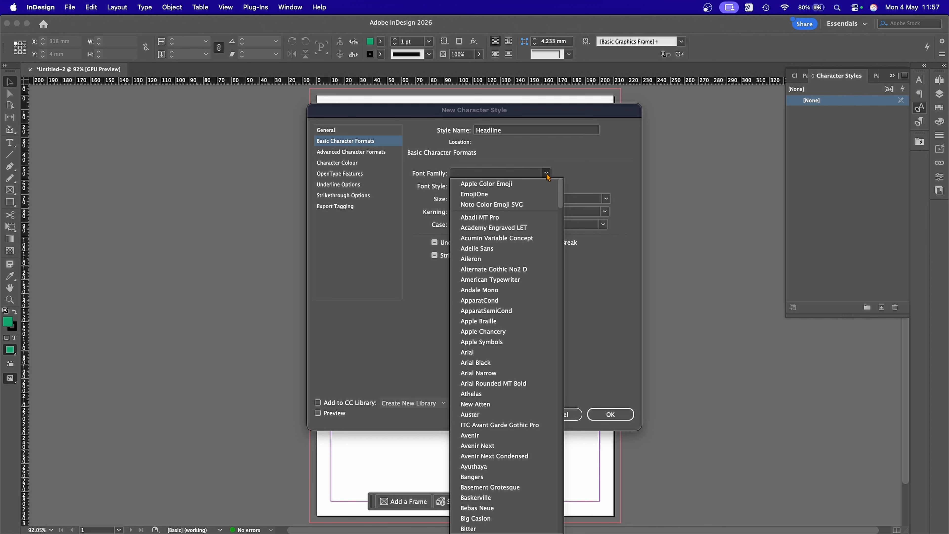
scroll(485, 486, down, 15)
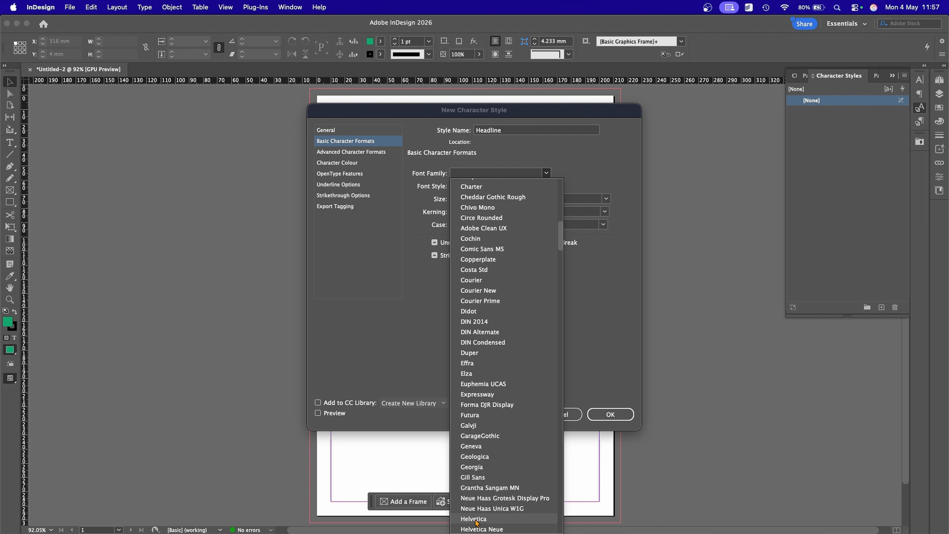
click(485, 519)
click(547, 186)
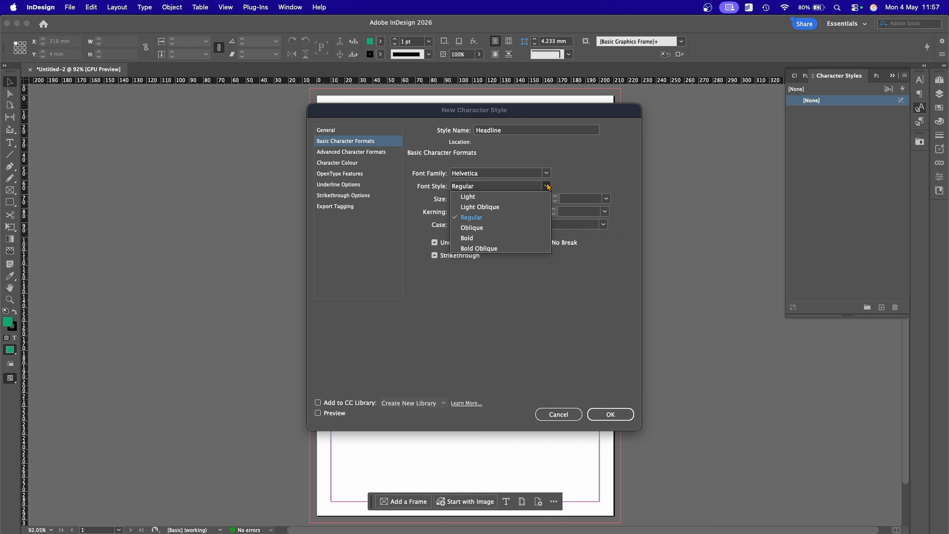
click(497, 239)
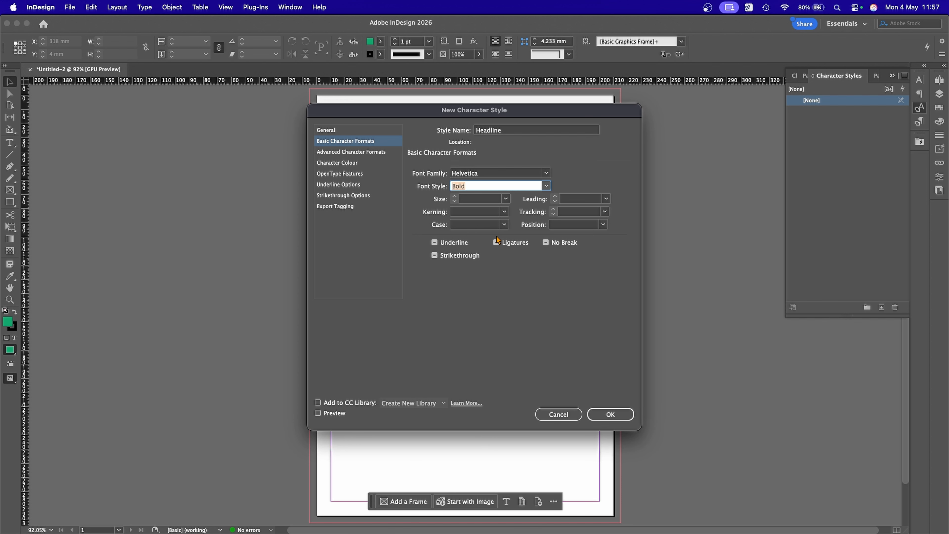
click(505, 199)
click(480, 282)
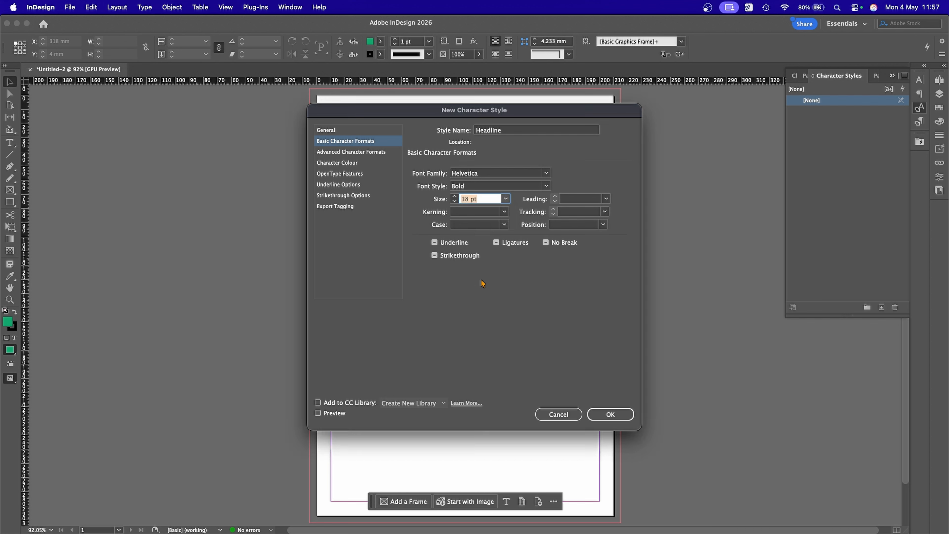
Give the Headline style Auto leading, tracking of 0 and Metrics kerning.
click(605, 199)
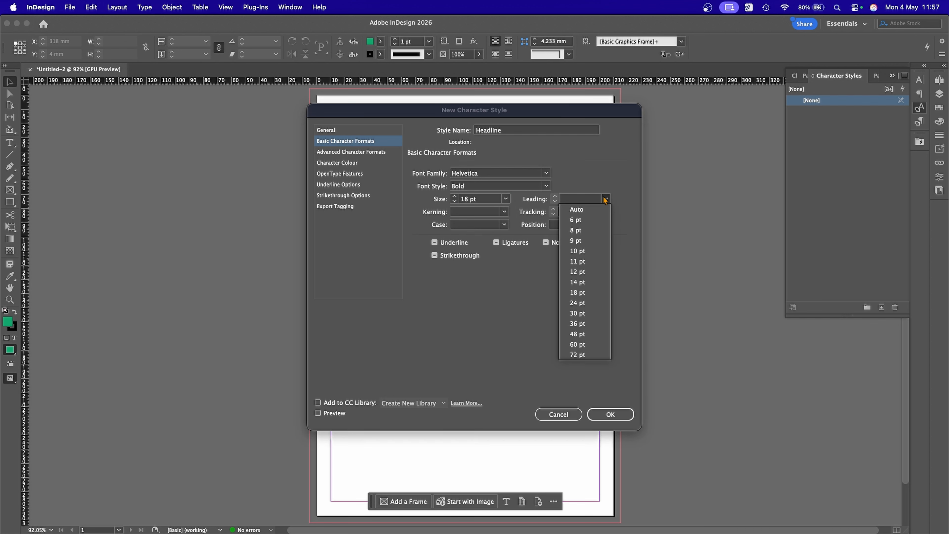
click(578, 209)
click(604, 212)
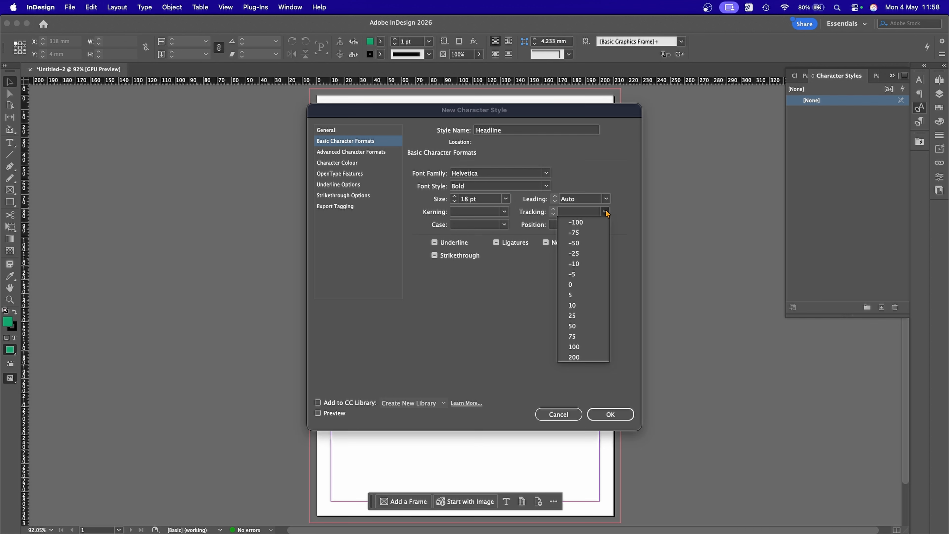
click(572, 284)
click(504, 211)
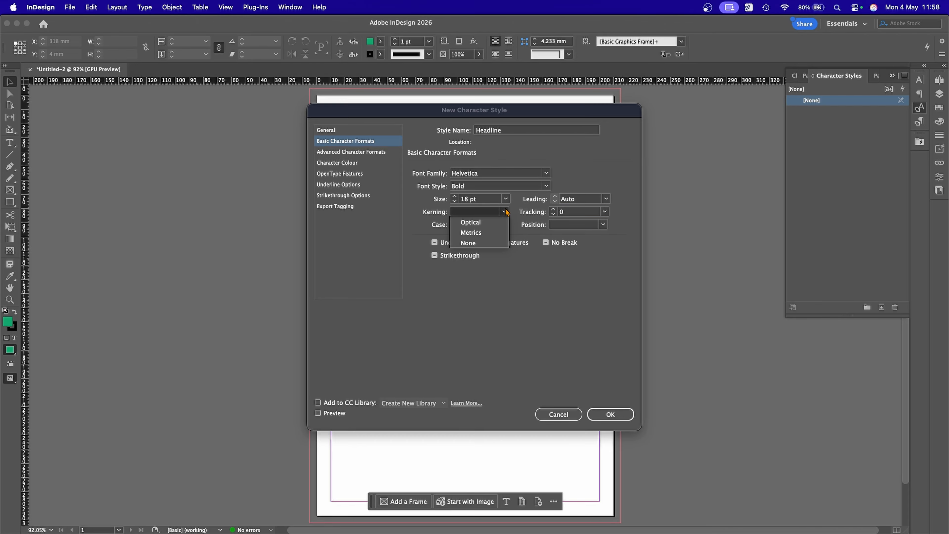
click(485, 233)
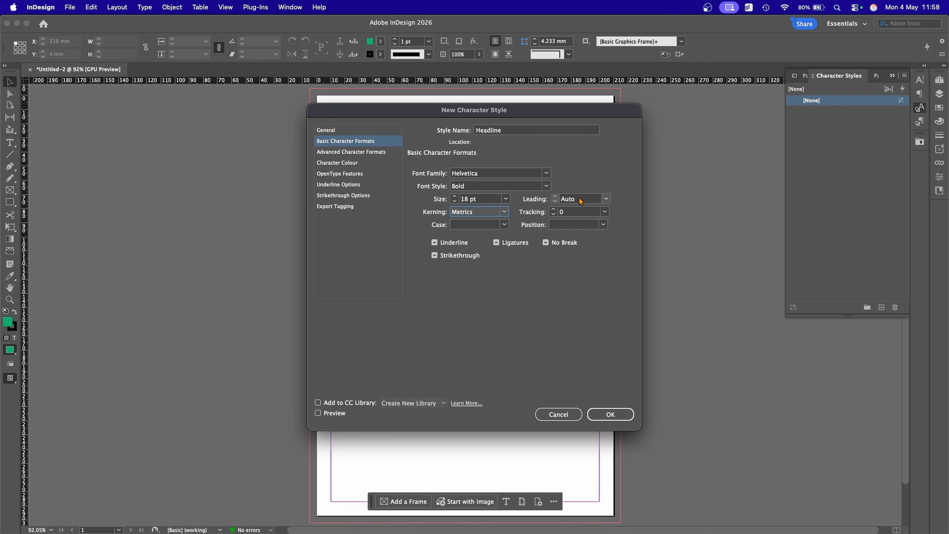
Set the Headline style's character colour to the Red swatch and save the style.
click(351, 151)
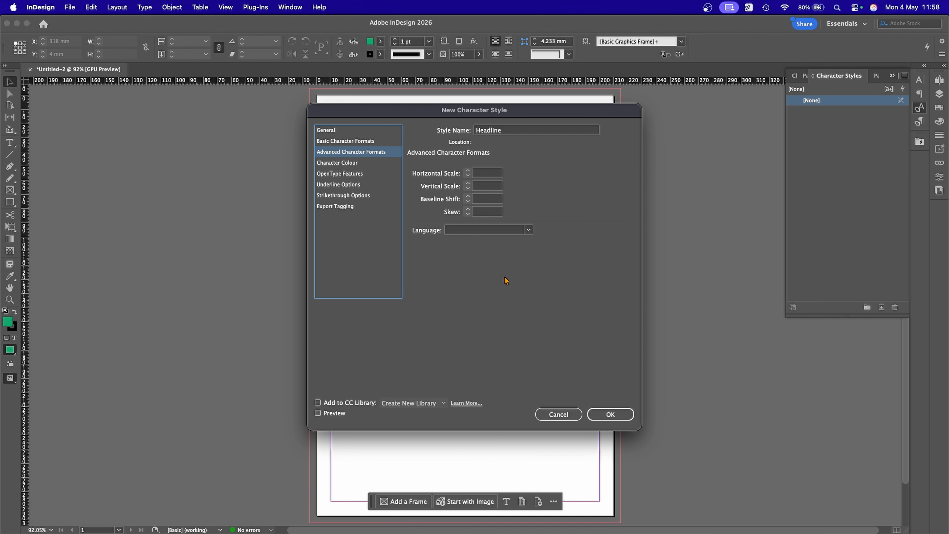
click(330, 164)
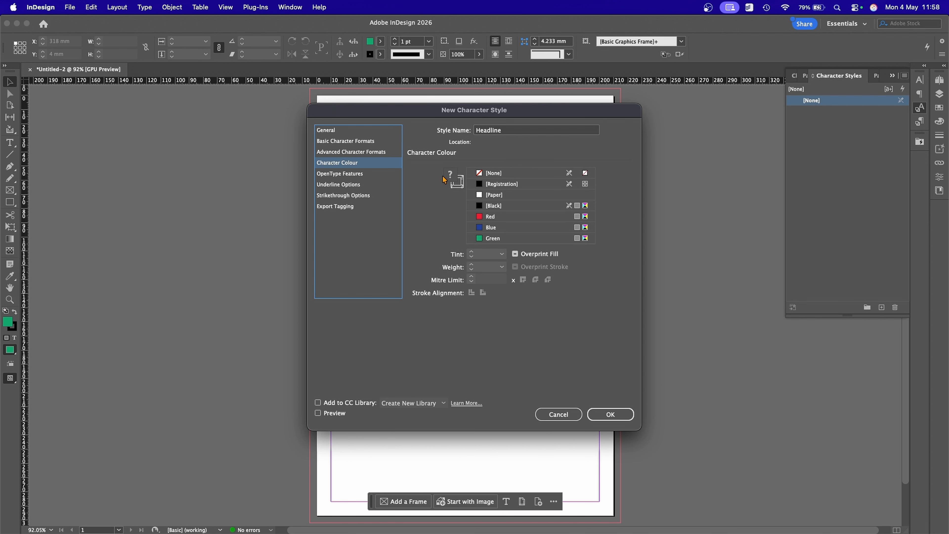
click(500, 217)
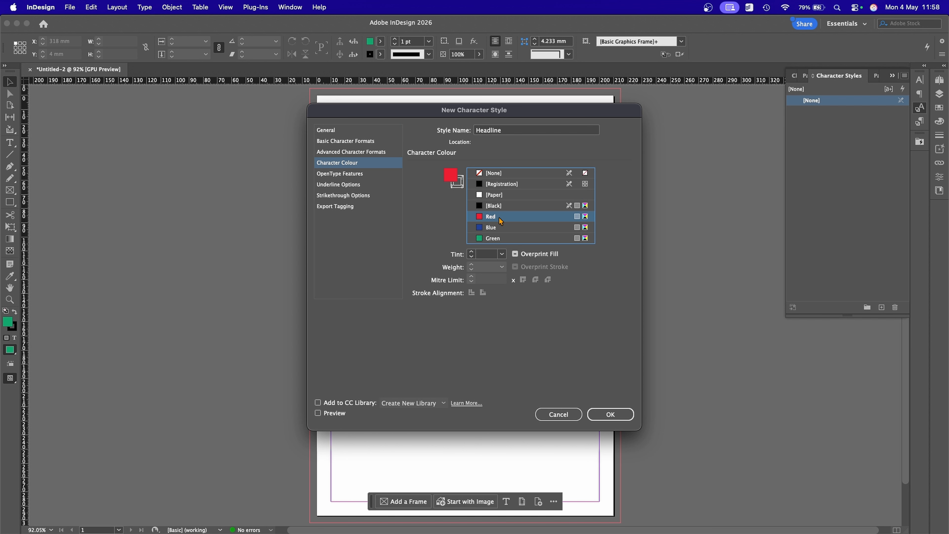
click(608, 414)
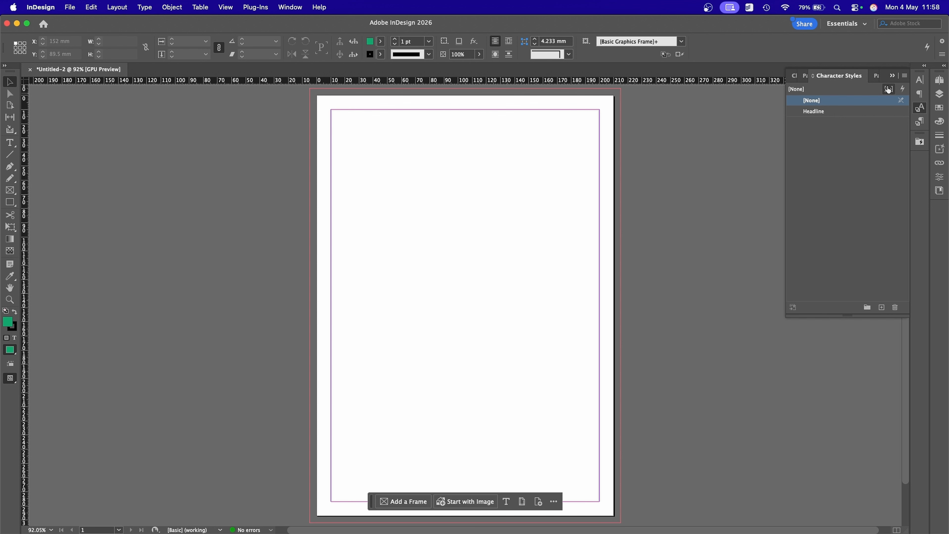
Start another character style and name it Body.
click(904, 76)
click(865, 82)
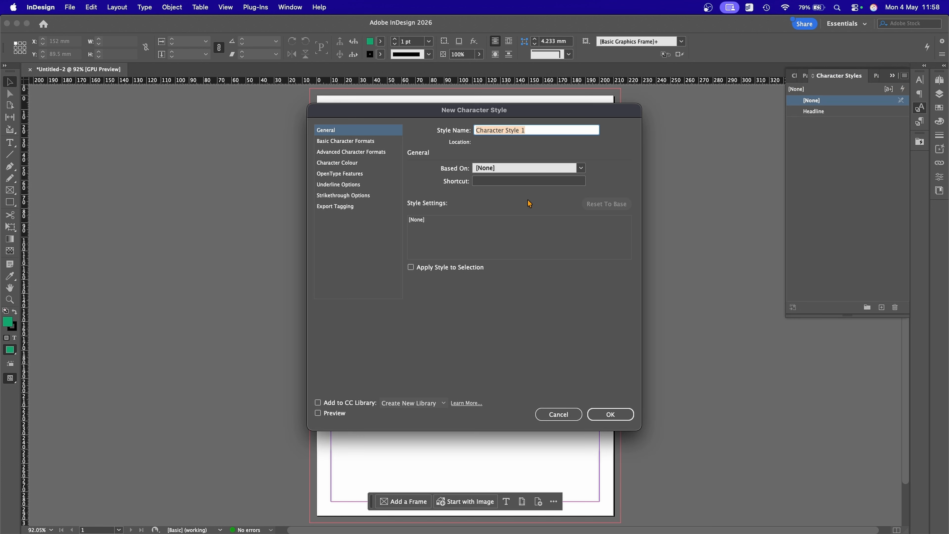
text(Body)
Set the Body style's font to Helvetica Regular at 10 pt.
click(351, 141)
click(481, 175)
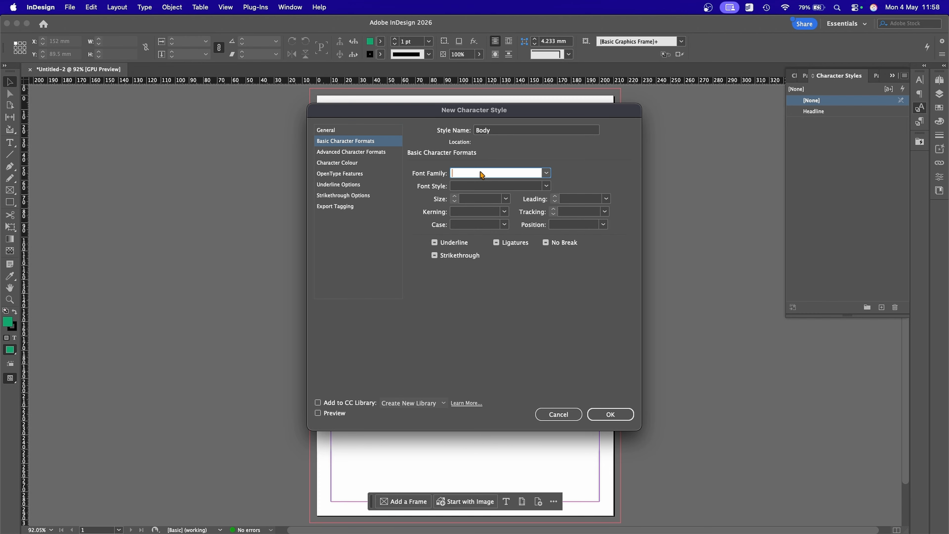
text(Helvetica)
key(Tab)
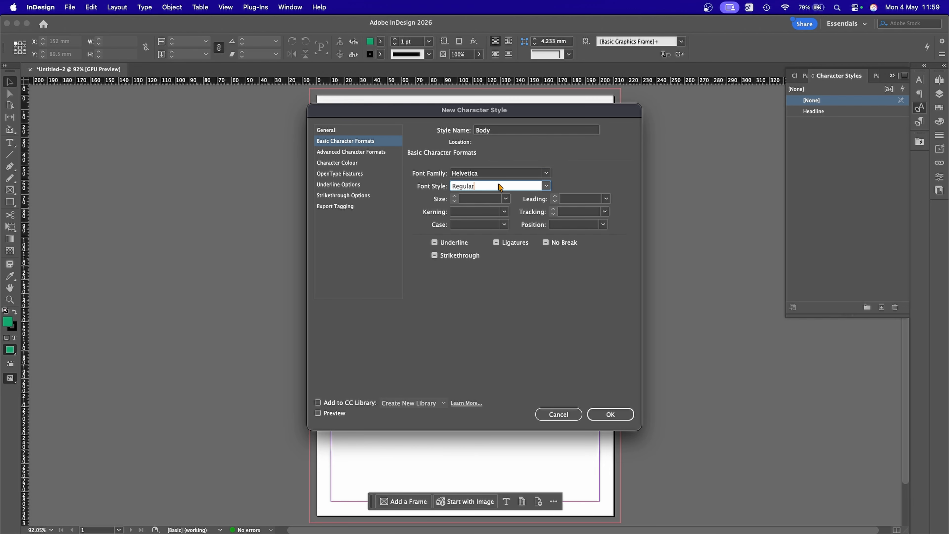
click(494, 201)
text(10)
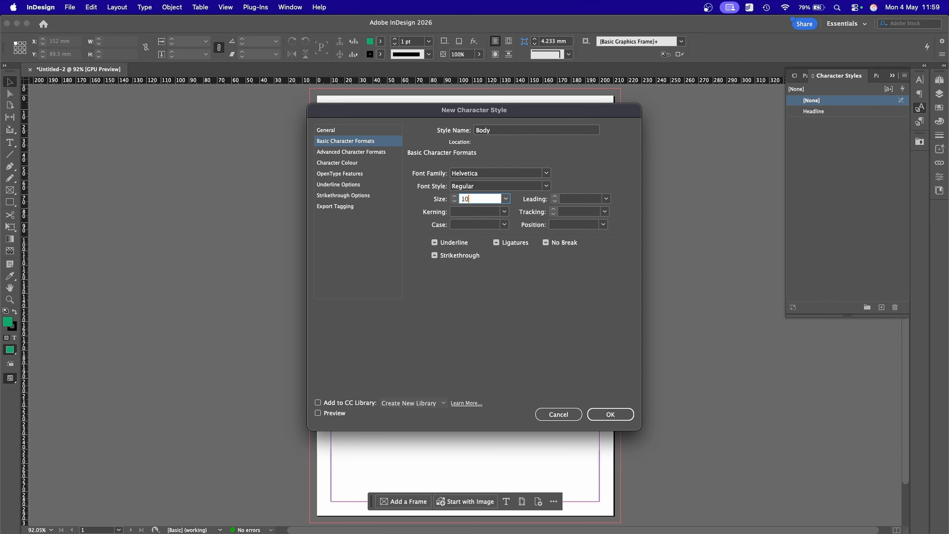
key(Tab)
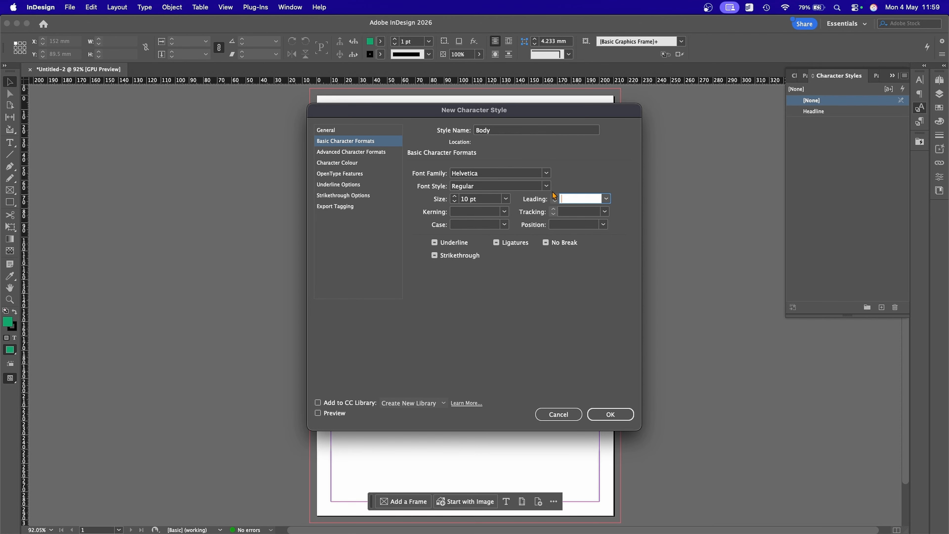
Give the Body style Auto leading, tracking of 0 and Metrics kerning, and save the style.
click(606, 198)
click(582, 210)
click(604, 211)
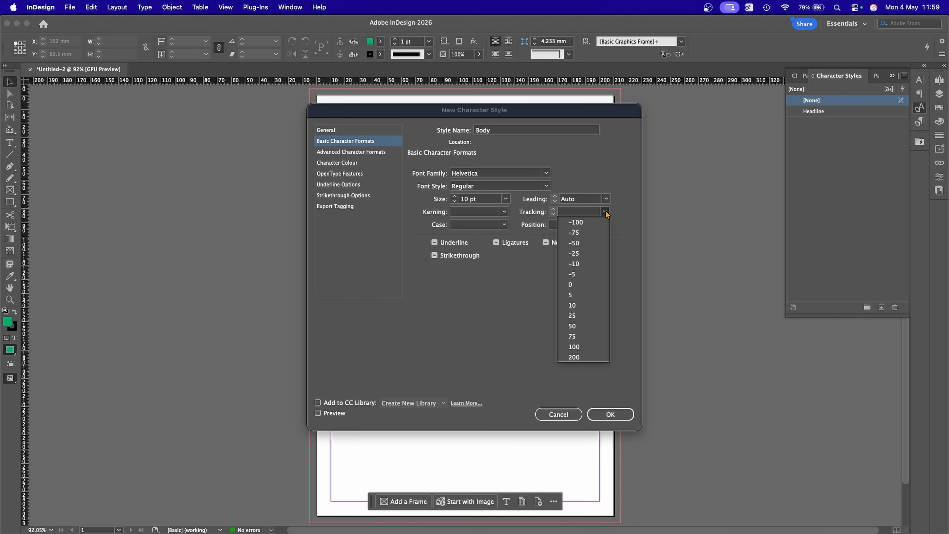
click(589, 285)
click(504, 212)
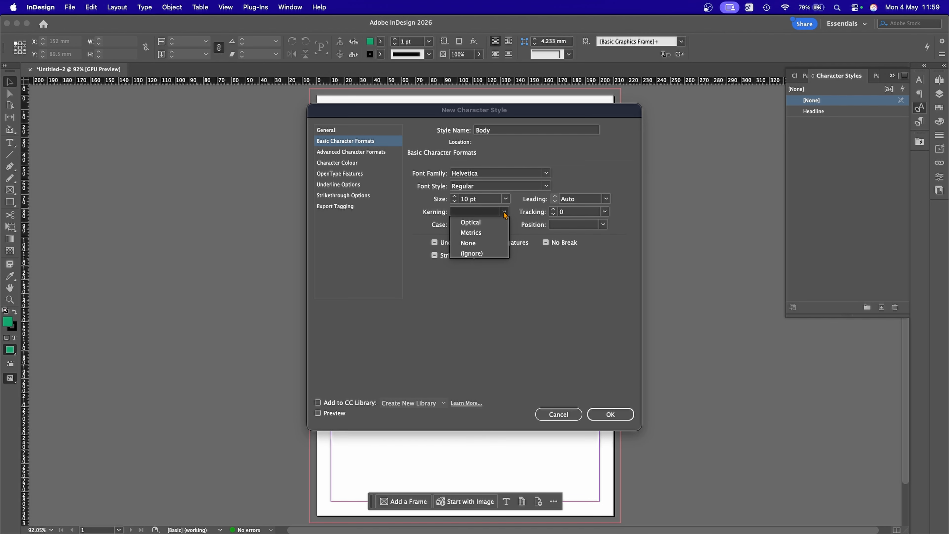
click(500, 232)
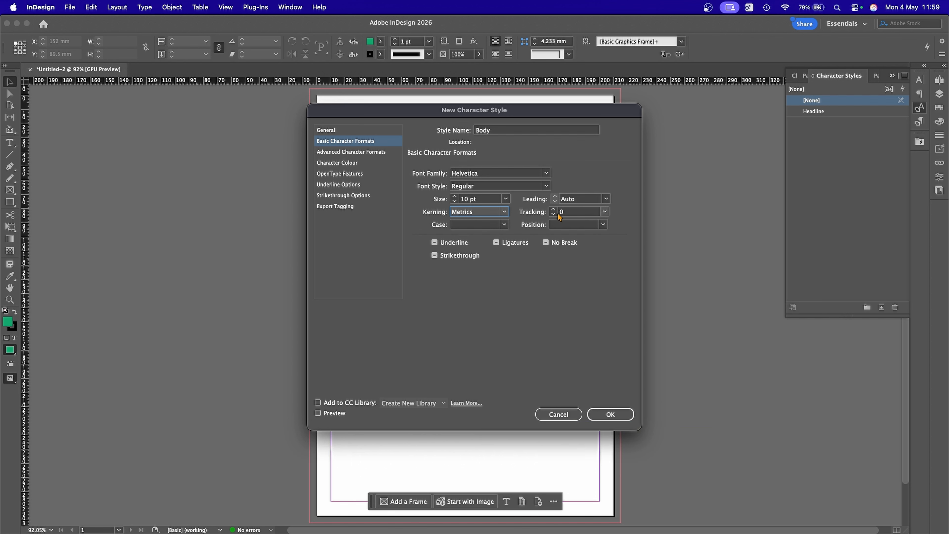
click(610, 414)
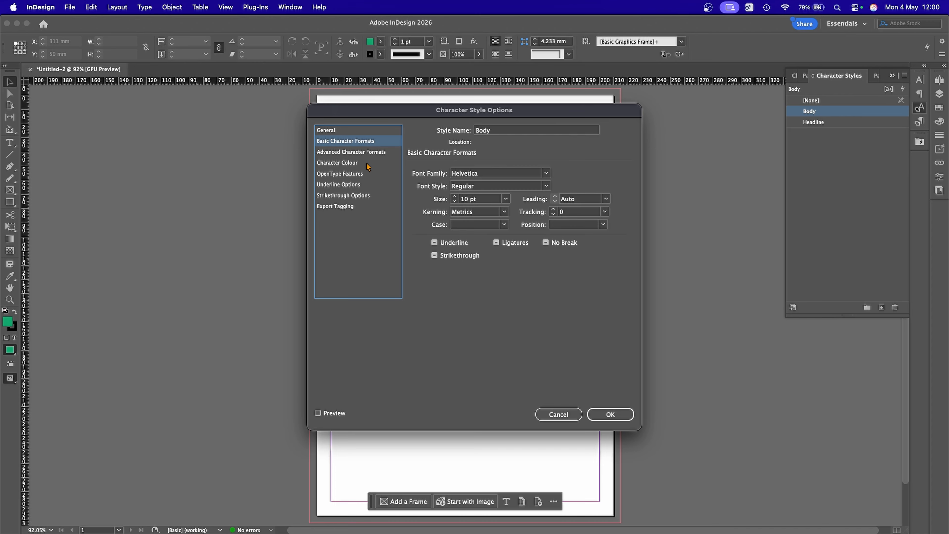
Set the Body style's character colour to Black with Overprint Fill enabled, and apply the style options.
click(367, 165)
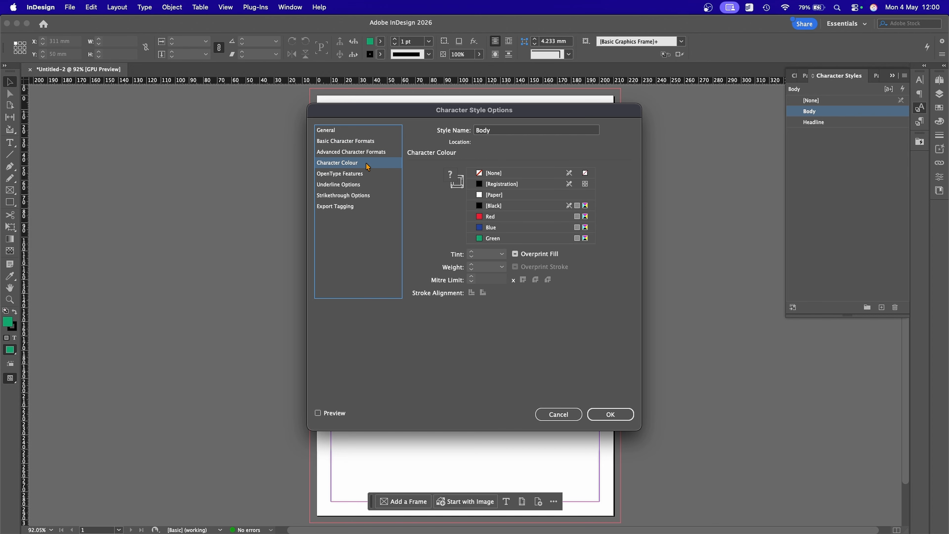
click(494, 209)
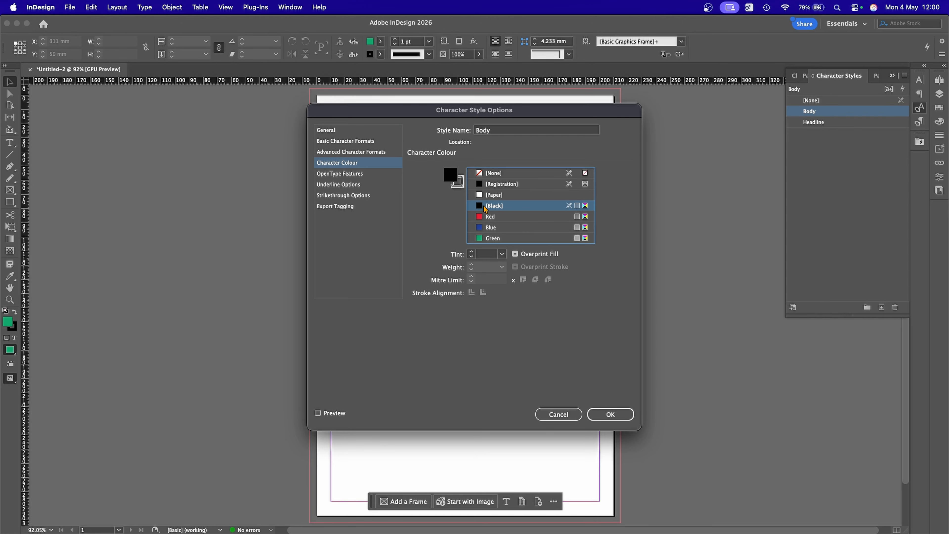
click(525, 256)
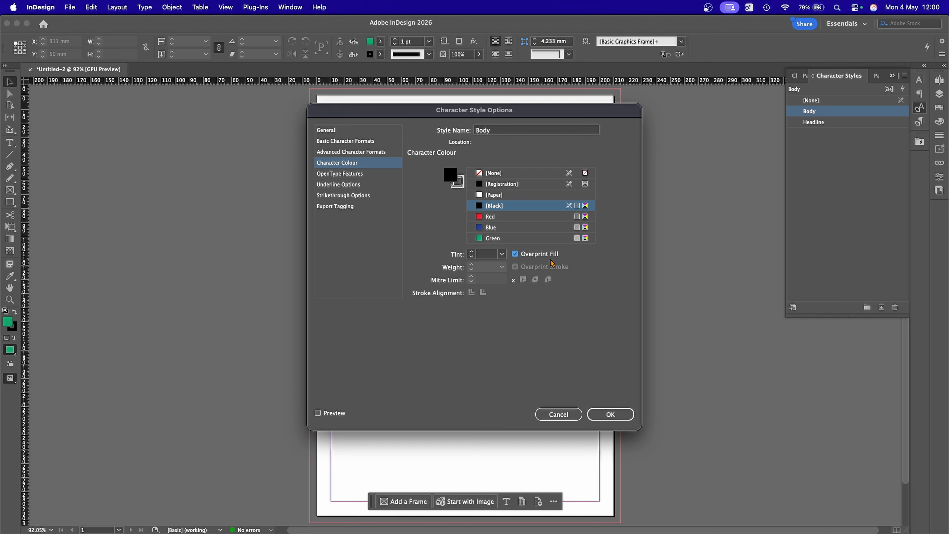
click(610, 414)
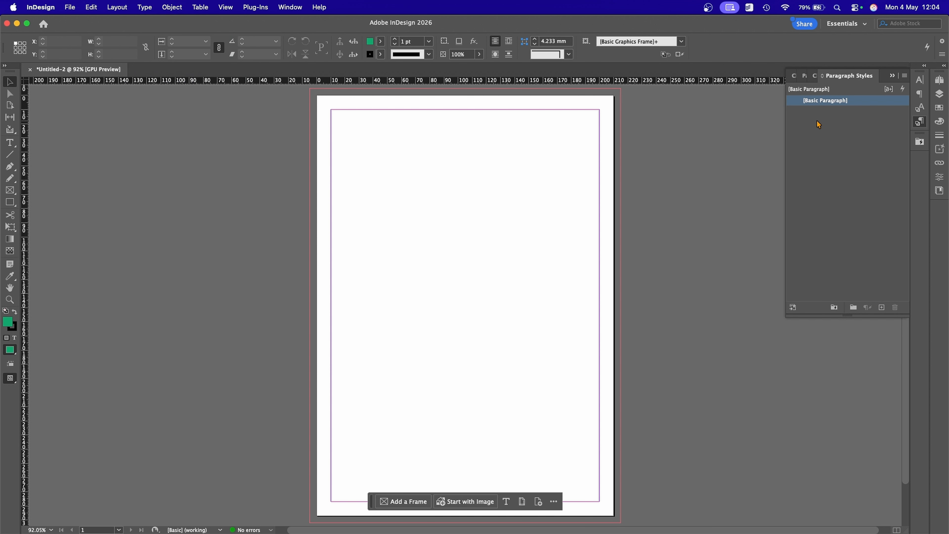
Start a paragraph style named Heading with the Headline character style selected, and review its basic character formats and character colour.
click(820, 121)
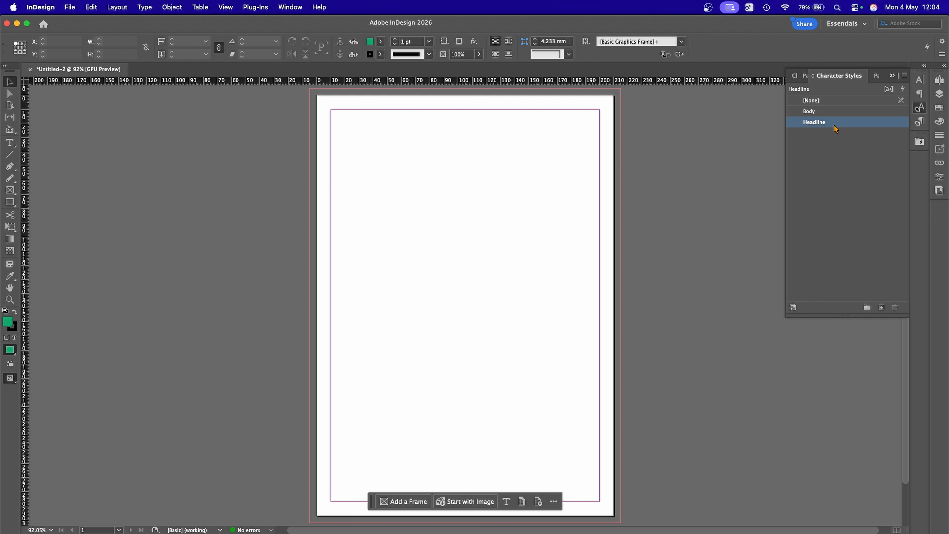
click(876, 75)
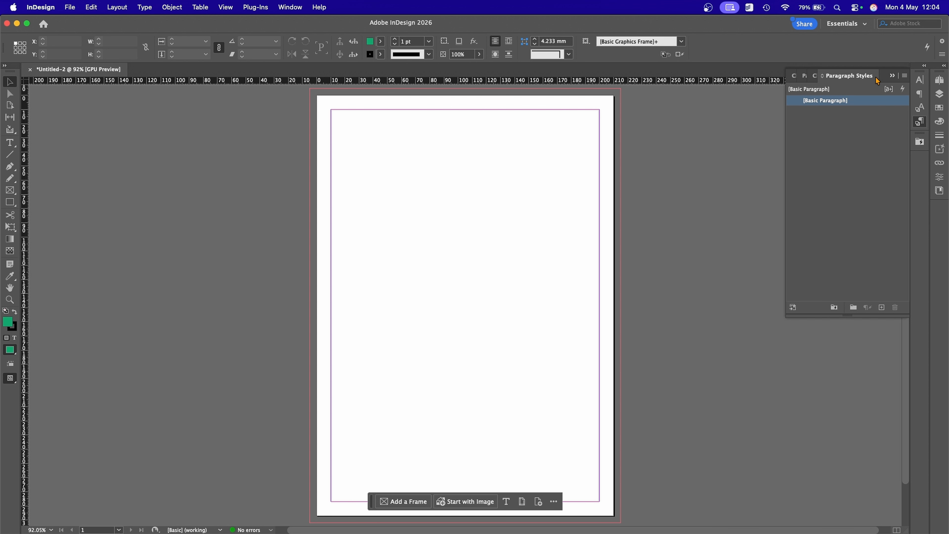
click(904, 76)
click(829, 89)
text(Heading)
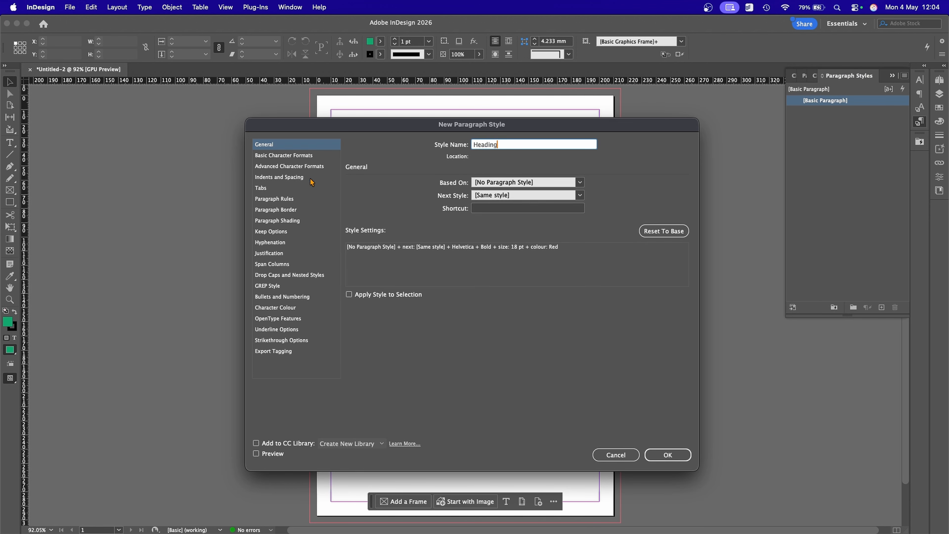
click(309, 157)
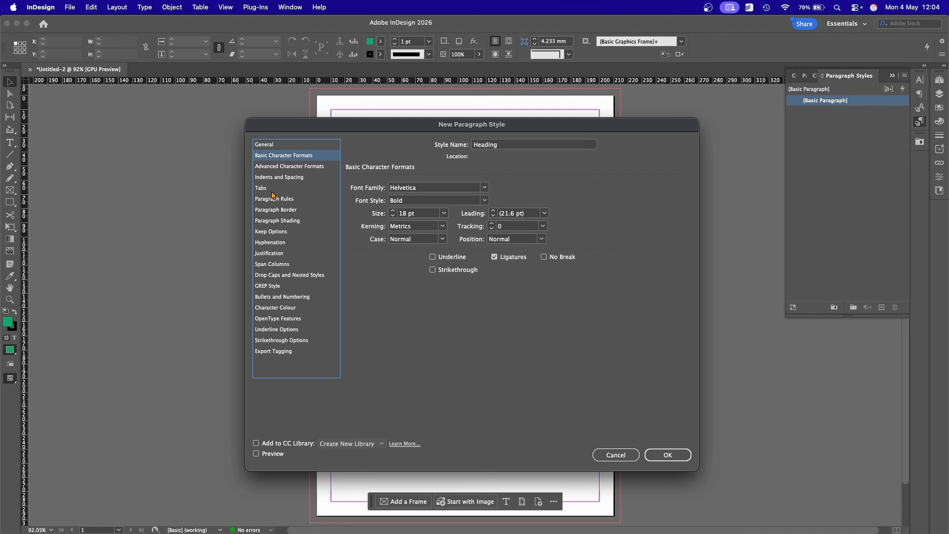
click(280, 308)
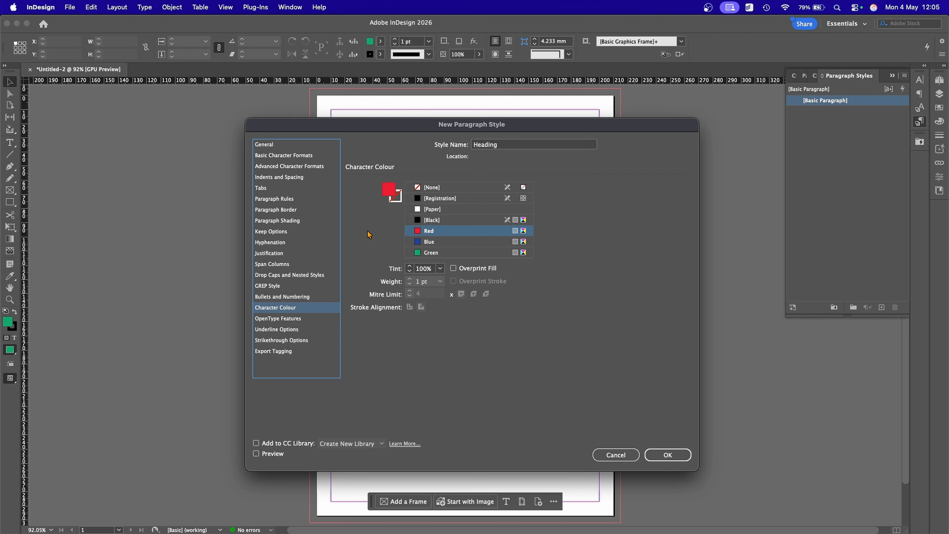
Set the Heading paragraph style's alignment to Centre and Space After to 5 mm, and save the style.
click(268, 177)
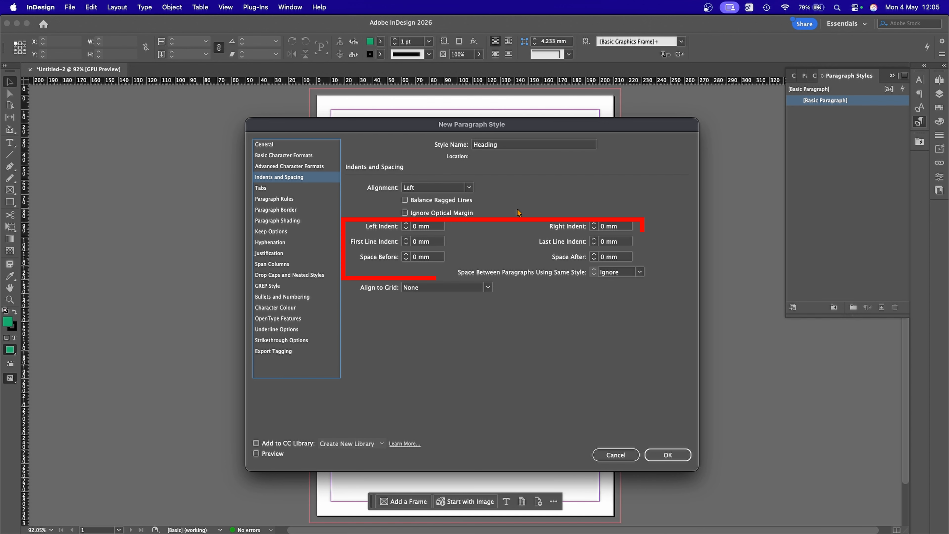
click(436, 187)
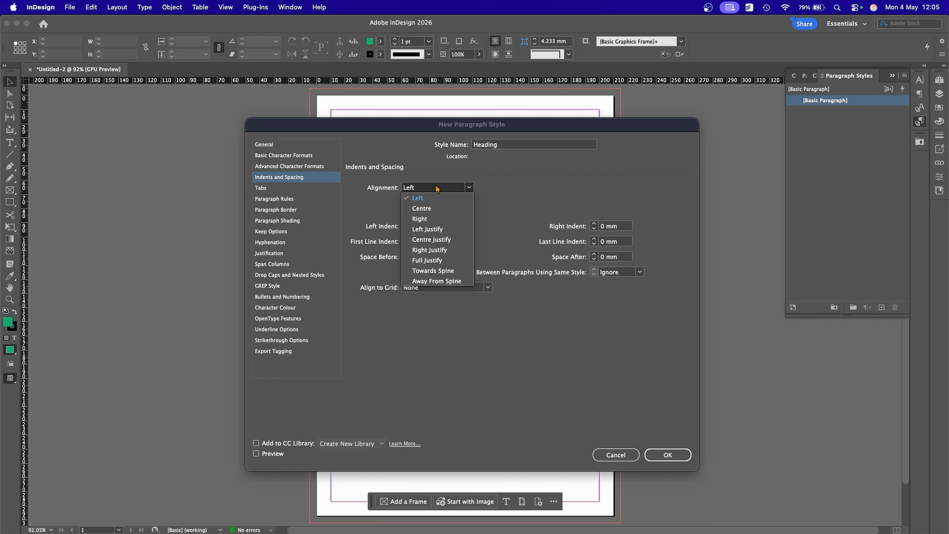
click(422, 209)
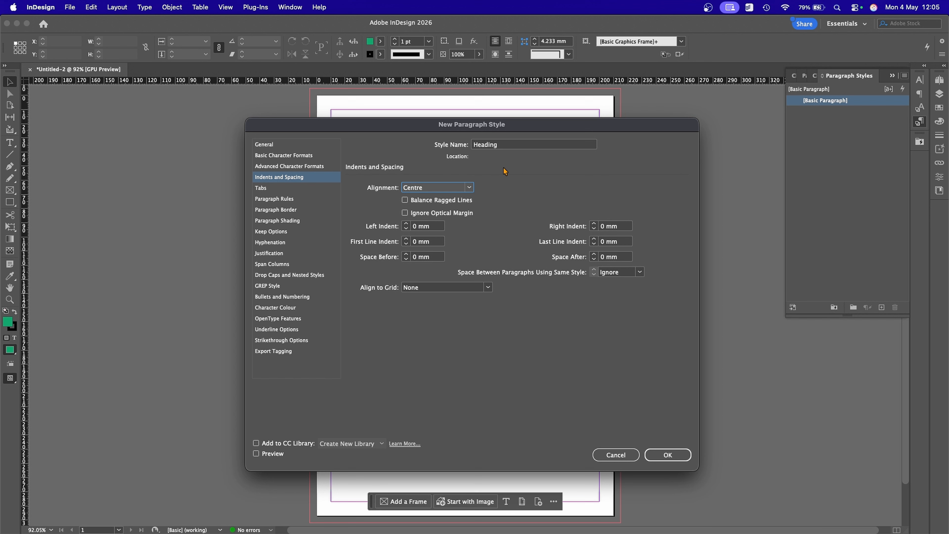
click(606, 258)
text(5)
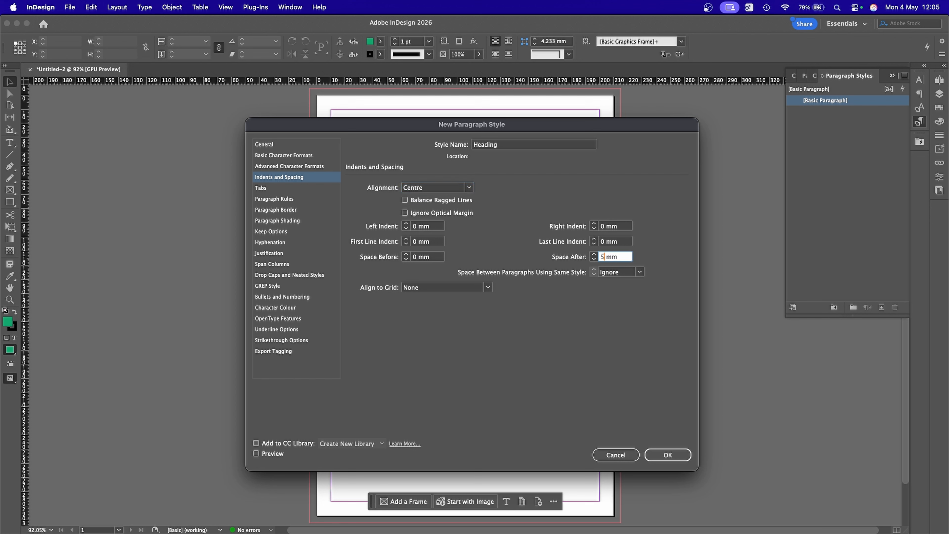
key(Tab)
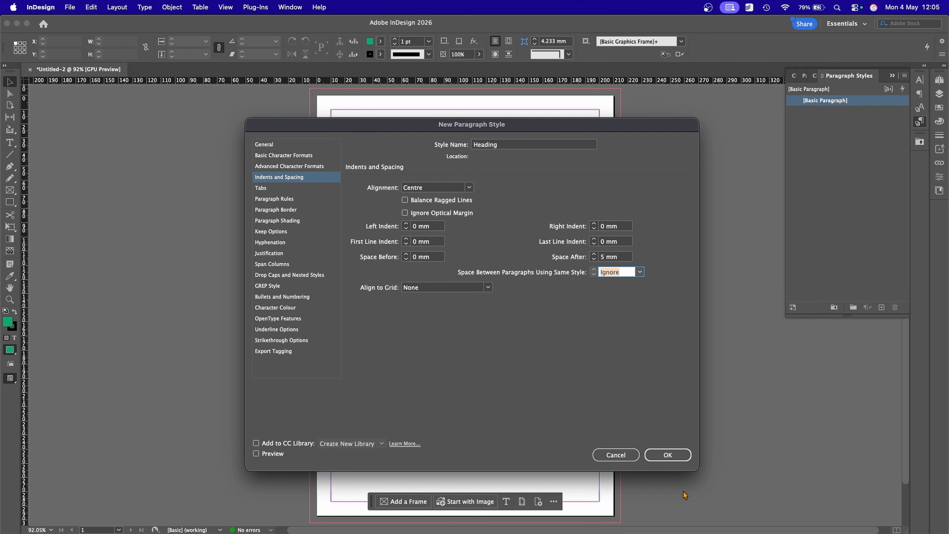
click(675, 456)
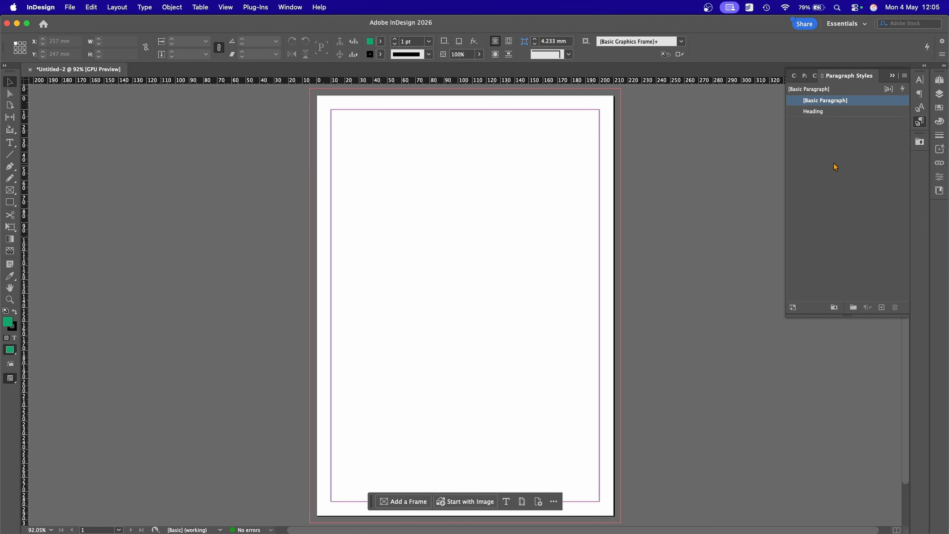
Start a paragraph style named Body with the Body character style selected, and review its basic character formats.
click(851, 145)
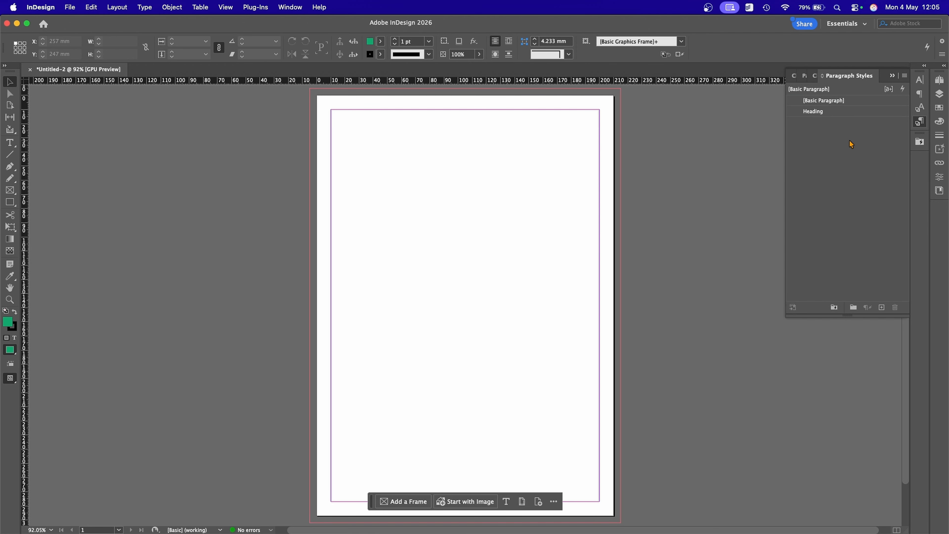
click(815, 76)
click(823, 111)
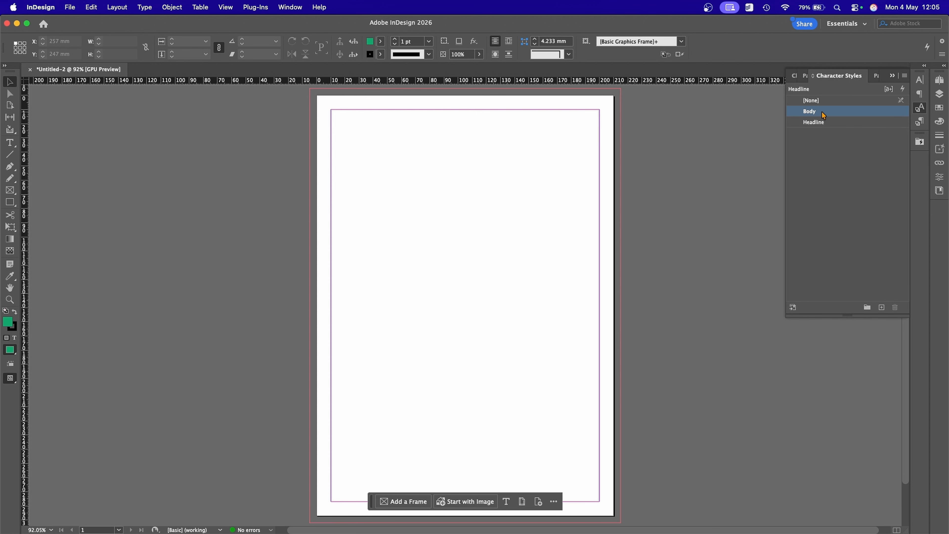
click(873, 76)
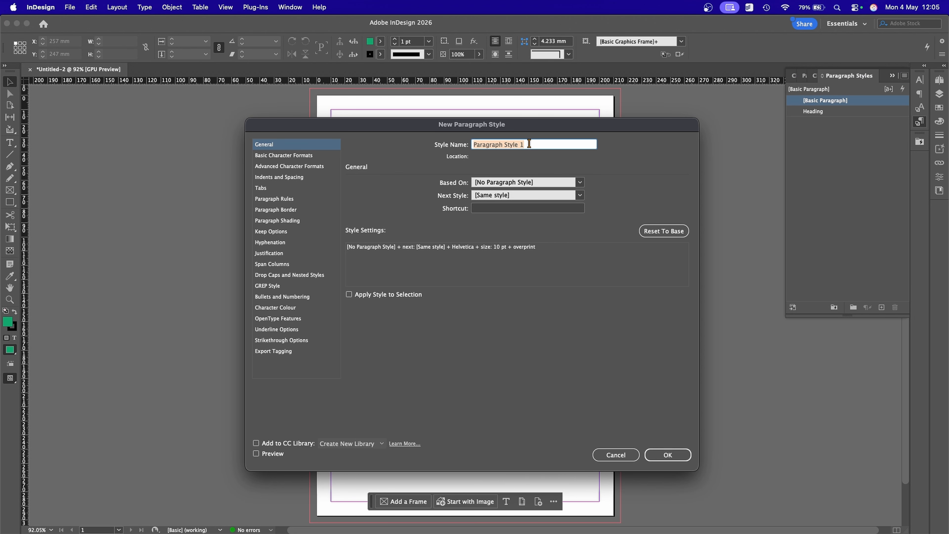
text(Body)
click(295, 166)
click(291, 179)
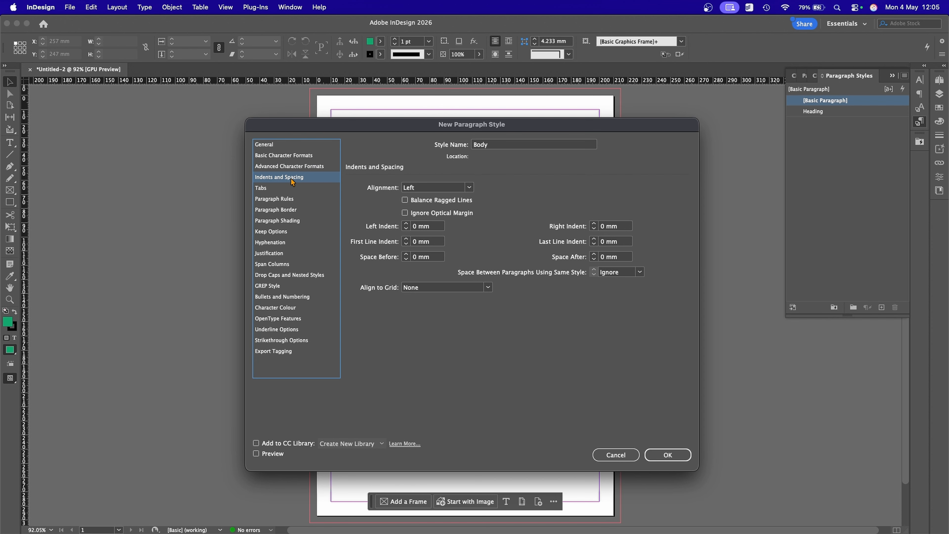
click(295, 155)
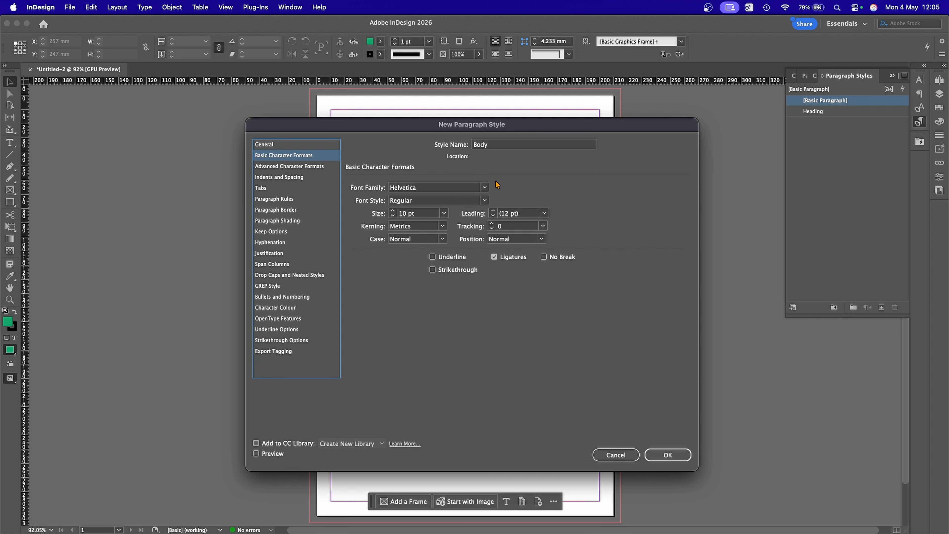
Set the Body paragraph style's Space After to 5 mm, and check its character colour and Overprint Fill option.
click(293, 178)
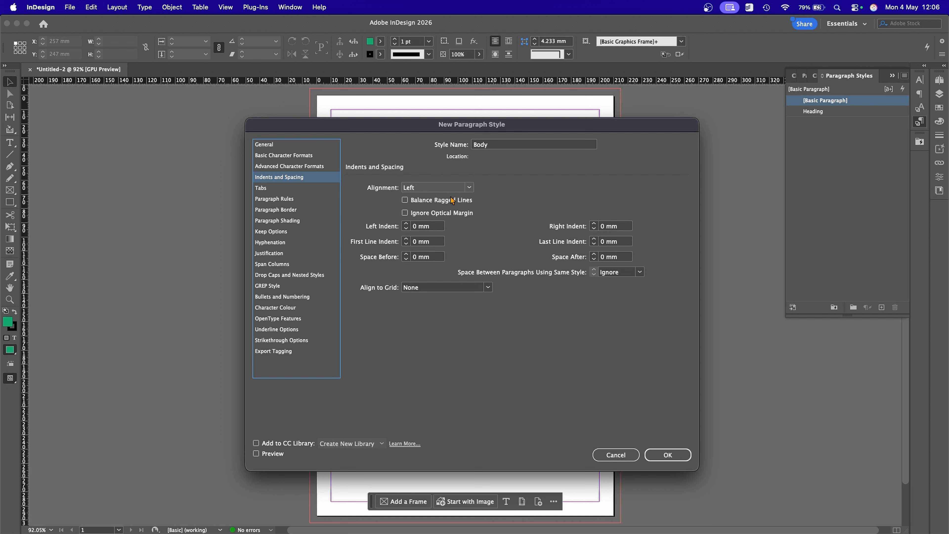
click(604, 261)
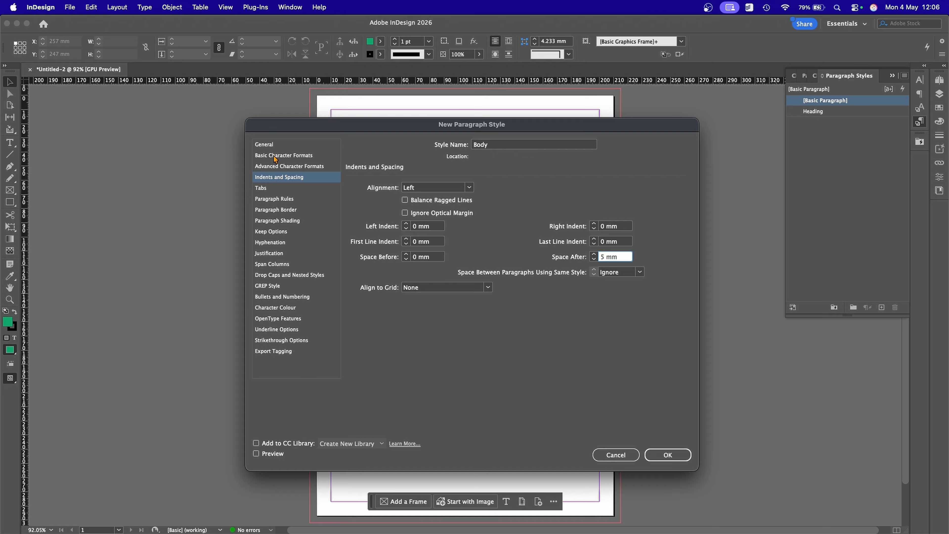
click(276, 307)
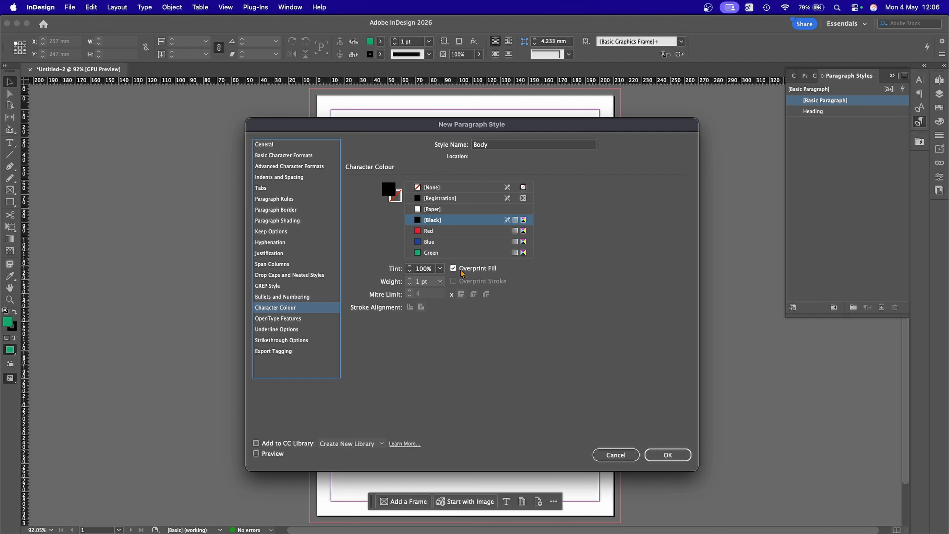
click(493, 272)
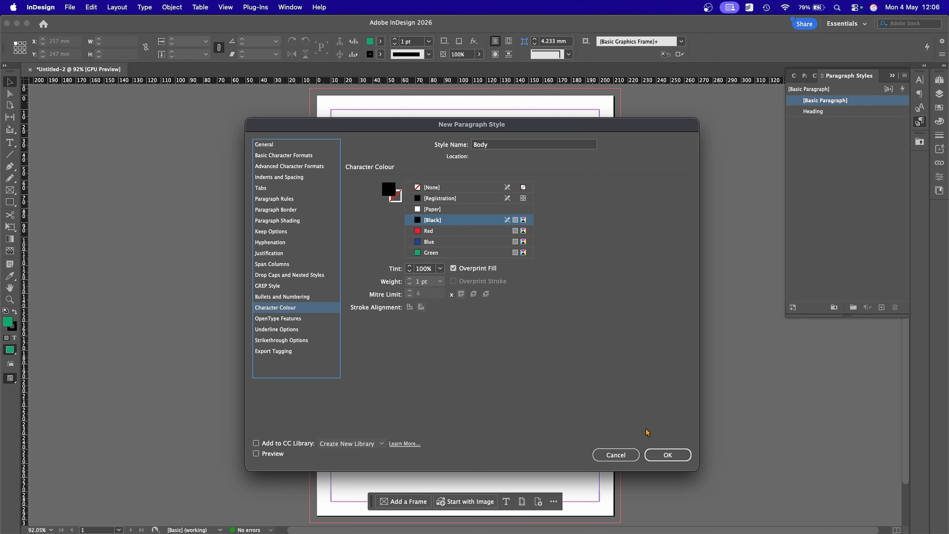